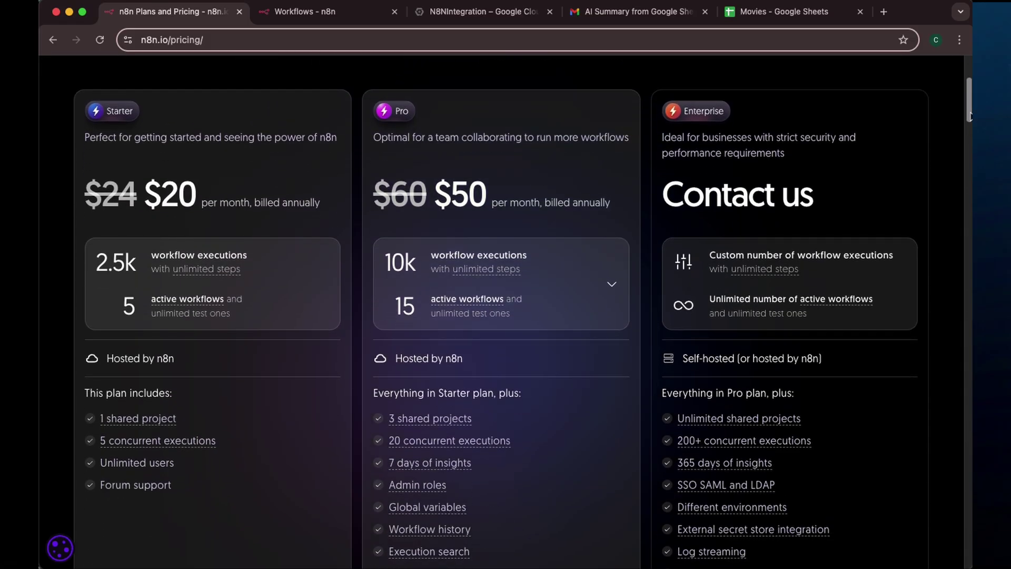
# Open the n8n self-hosting documentation and read the Docker installation guide through the section on starting n8n.
pyautogui.scroll(5, 970, 116)
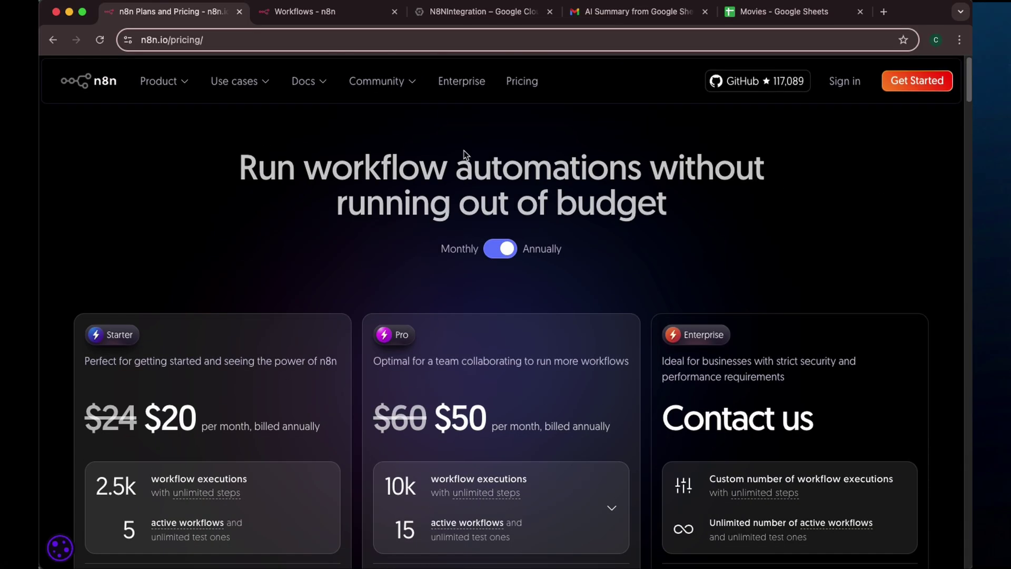
pyautogui.moveTo(319, 89)
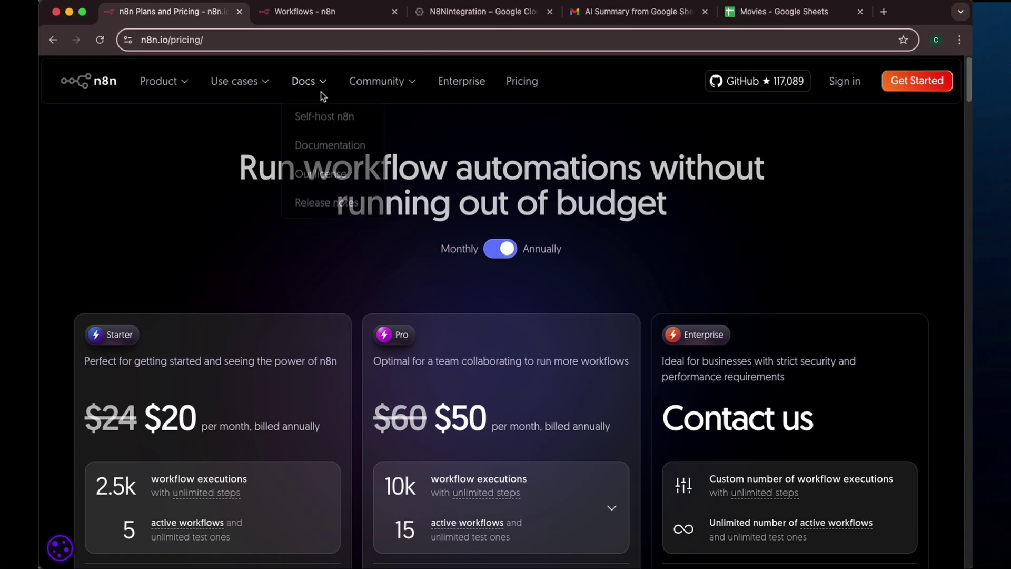
pyautogui.click(321, 120)
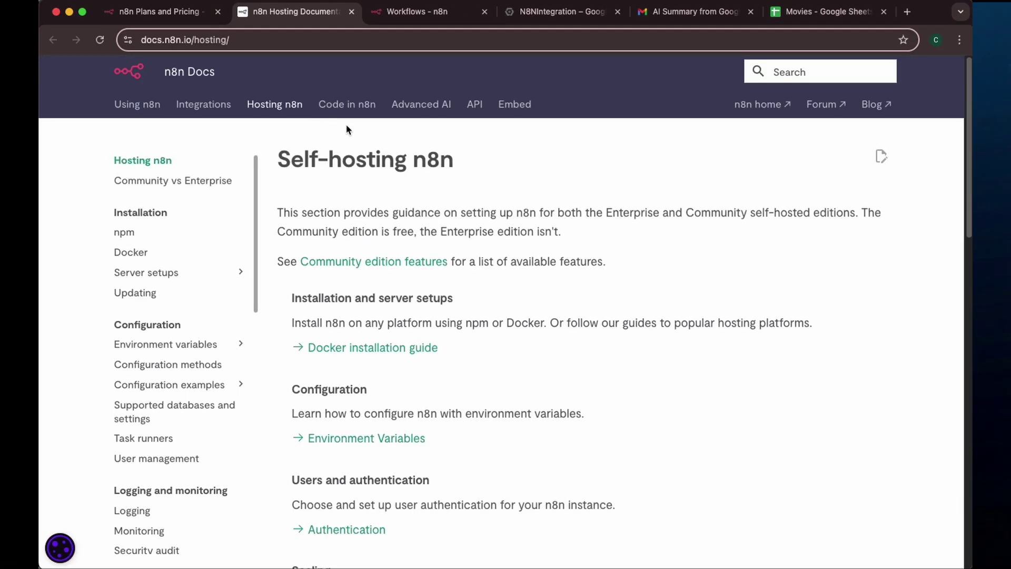
pyautogui.scroll(-1, 403, 346)
pyautogui.click(403, 346)
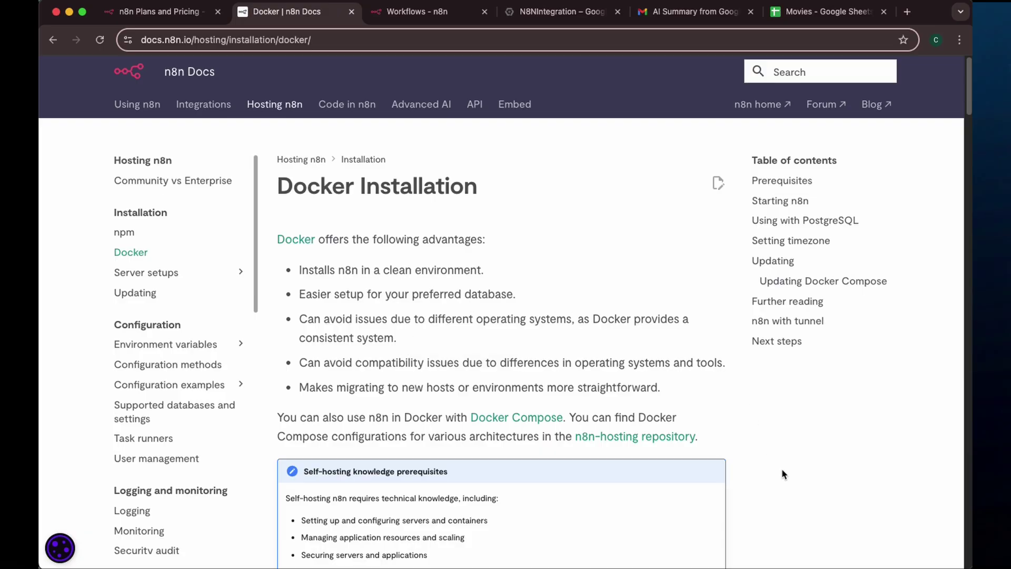
pyautogui.scroll(-10, 782, 468)
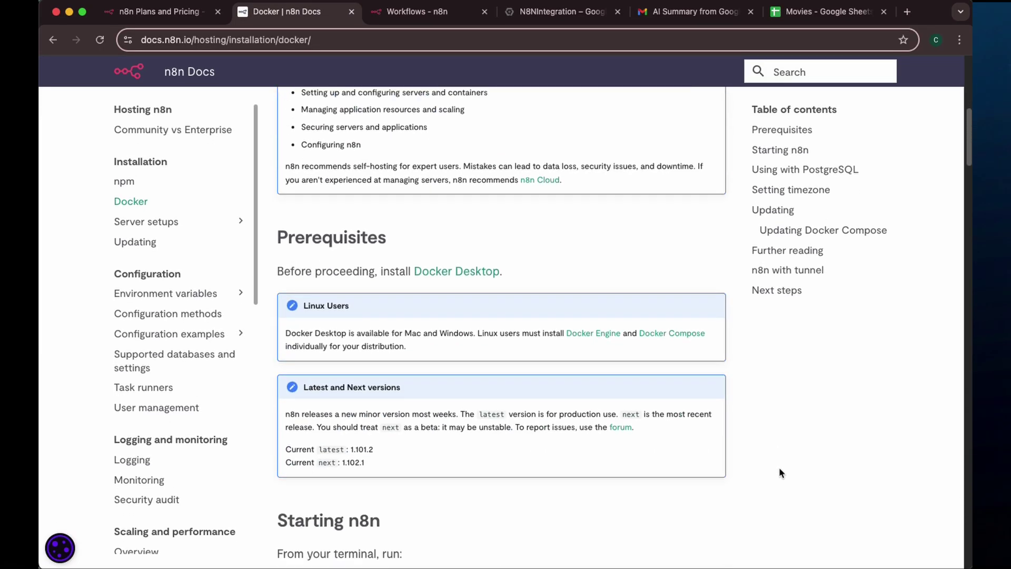
pyautogui.scroll(-7, 779, 467)
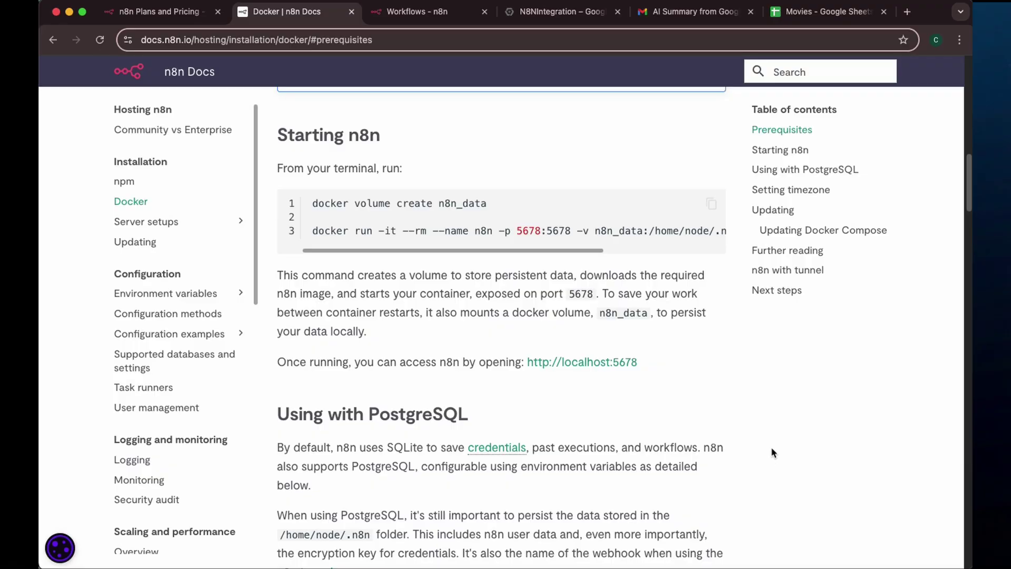
pyautogui.scroll(-2, 767, 440)
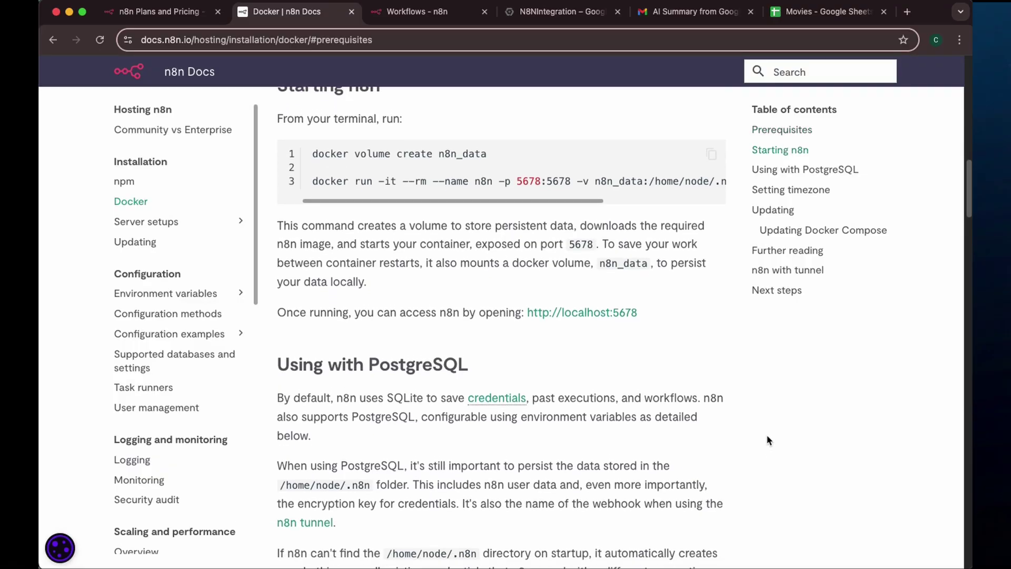
# Switch to the terminal and run "docker run -it --rm --name n8n -p 5678:5678 -v n8n_data:/home/node/.n8n docker.n8n.io/n8nio/n8n".
pyautogui.press('super+Tab')
pyautogui.write('docker run -it --rm --name n8n -p 5678:5678 -v n8n_data:/home/node/.n8n docker.n8n.io/n8nio/n8n')
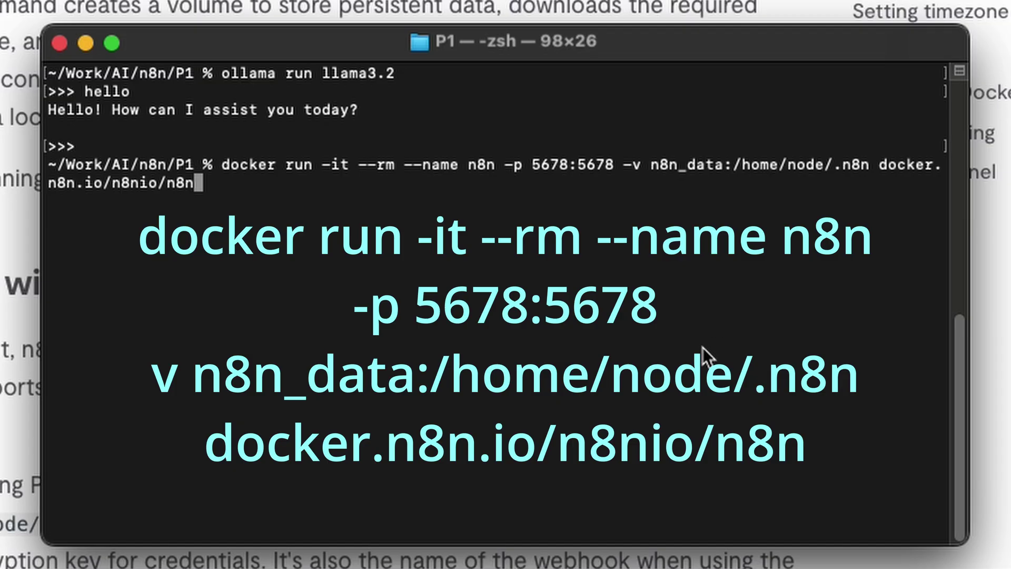
pyautogui.press('Return')
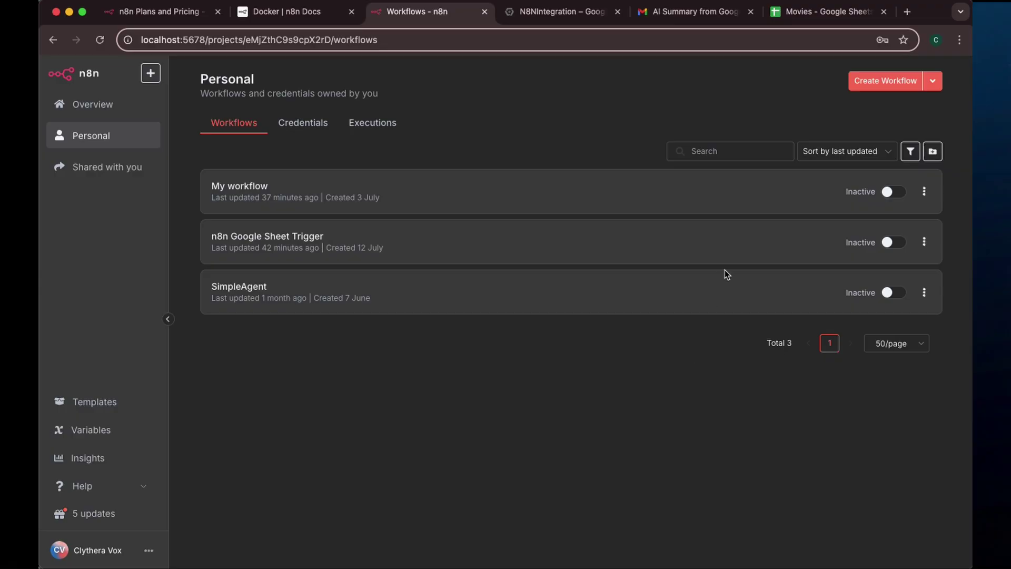
# Create a new workflow in n8n and add a Google Sheets "On row added" trigger as its first step.
pyautogui.click(889, 80)
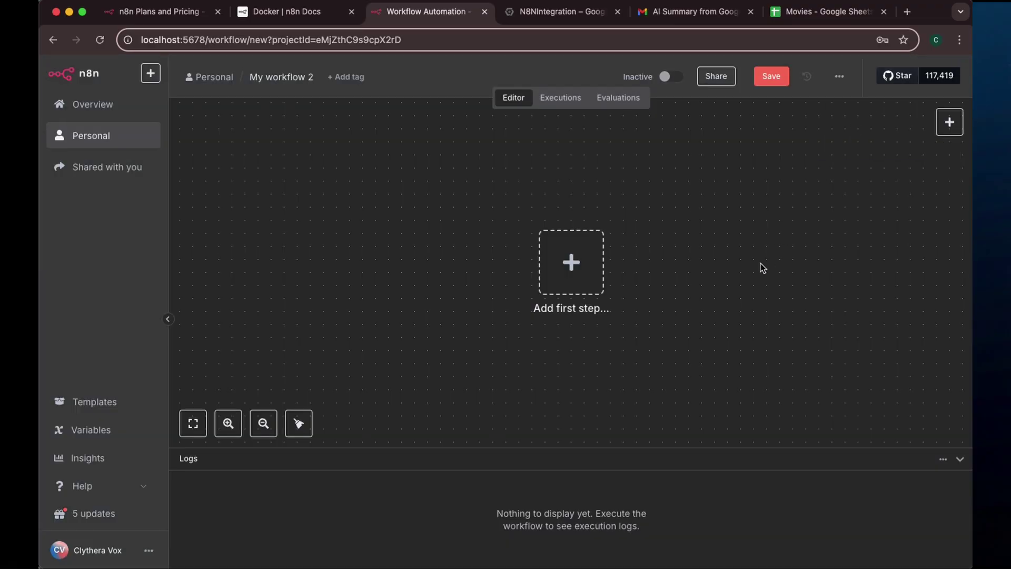
pyautogui.click(950, 121)
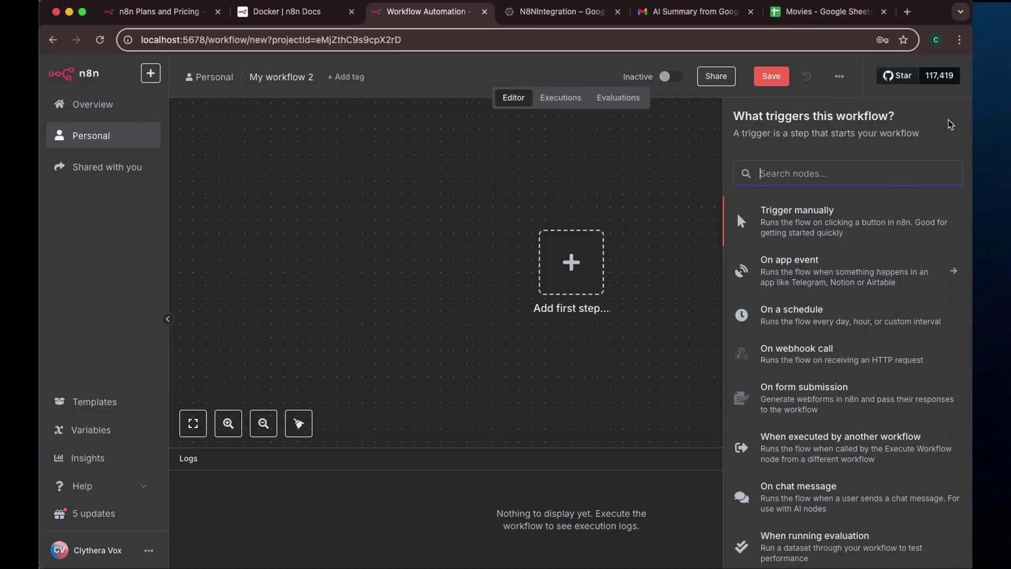
pyautogui.write('google sheet tr')
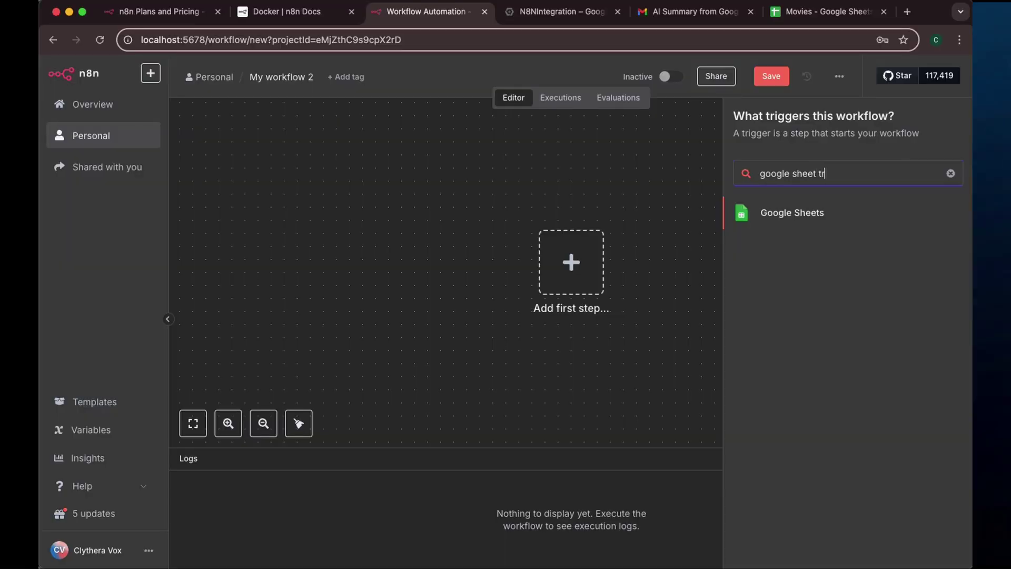
pyautogui.click(788, 214)
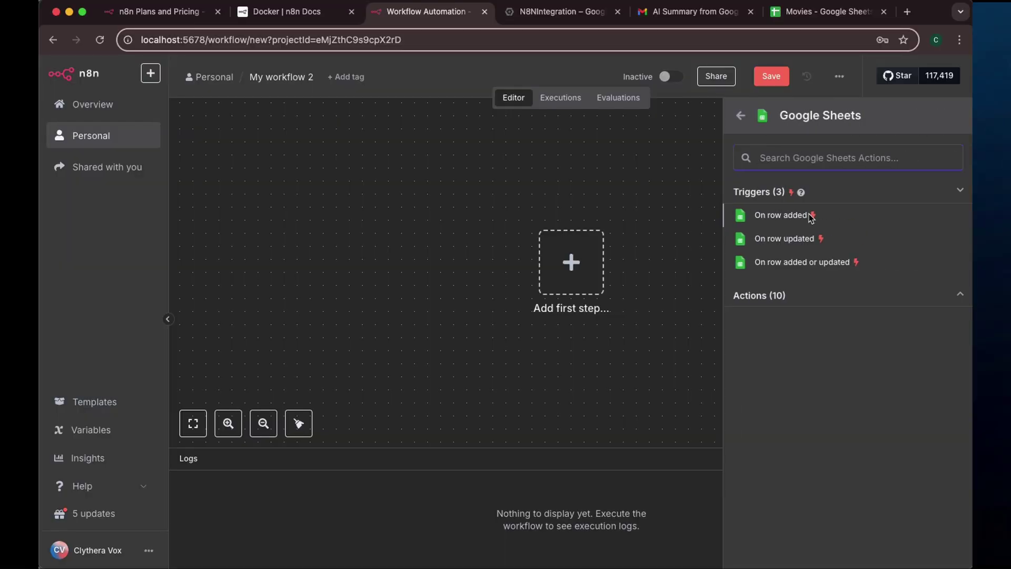
pyautogui.click(785, 215)
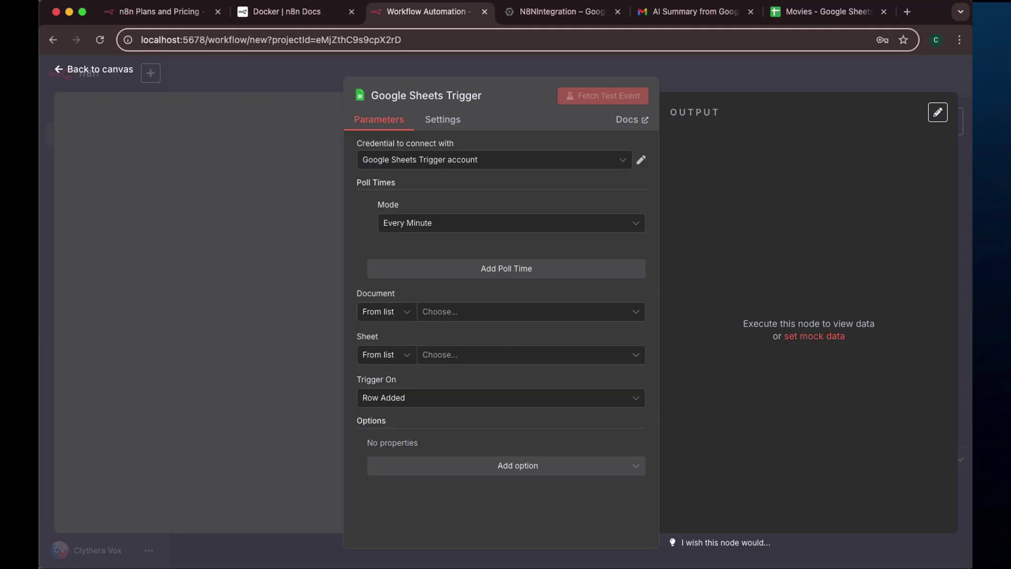
# Copy the Movies spreadsheet's URL up to the first gid value and set it as the Google Sheets trigger's document by URL.
pyautogui.click(827, 12)
pyautogui.click(661, 42)
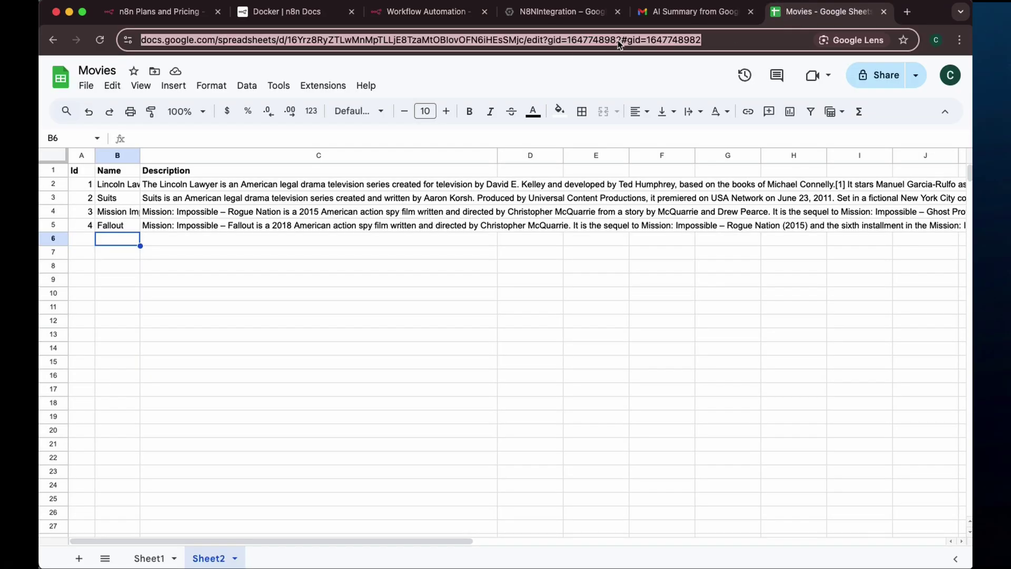
pyautogui.click(662, 43)
pyautogui.moveTo(653, 41); pyautogui.dragTo(117, 41)
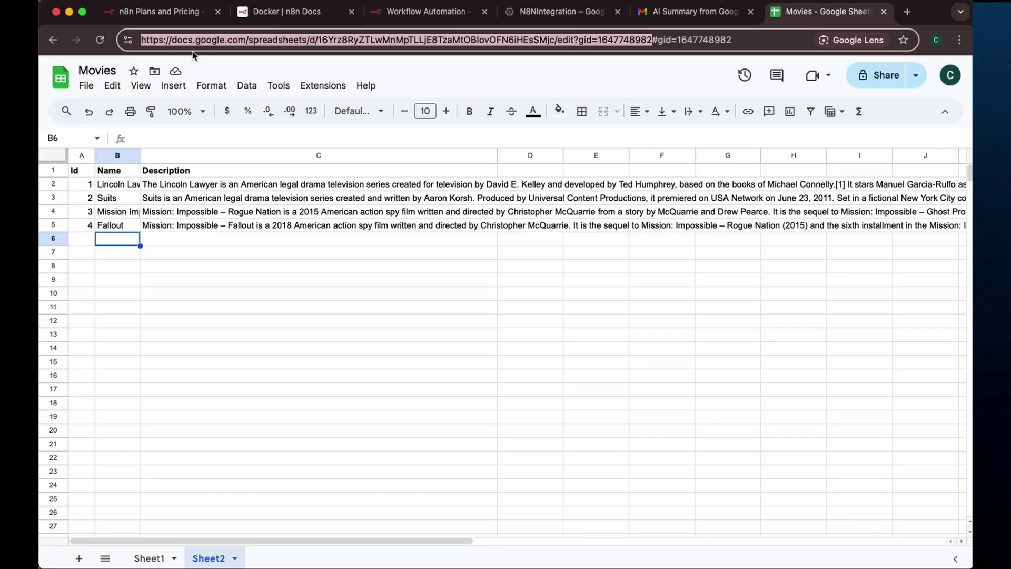
pyautogui.hotkey('ctrl', 'c')
pyautogui.click(396, 14)
pyautogui.click(469, 309)
pyautogui.hotkey('ctrl', 'v')
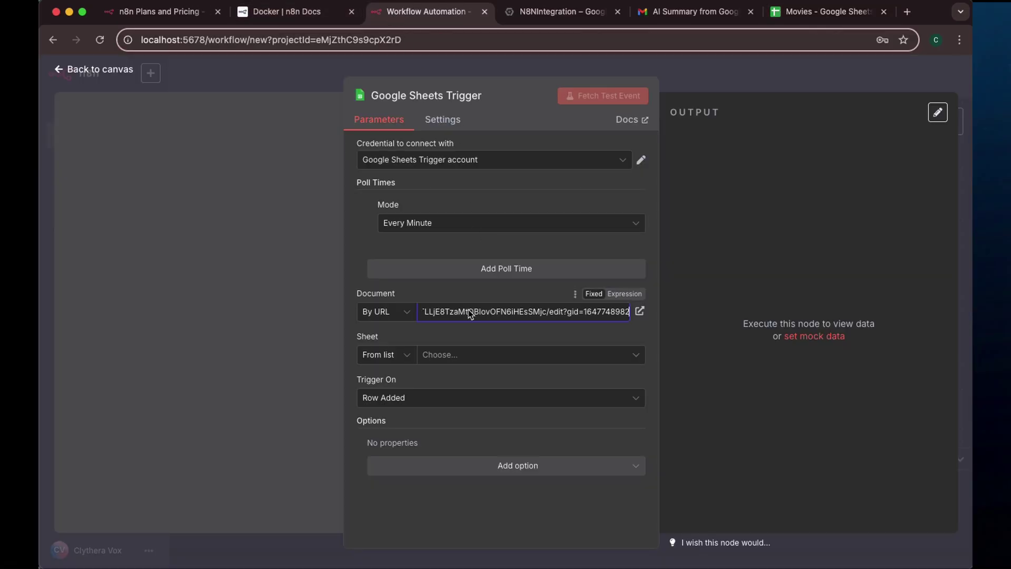
# Set the Google Sheets trigger's sheet to Sheet2.
pyautogui.click(402, 358)
pyautogui.click(467, 357)
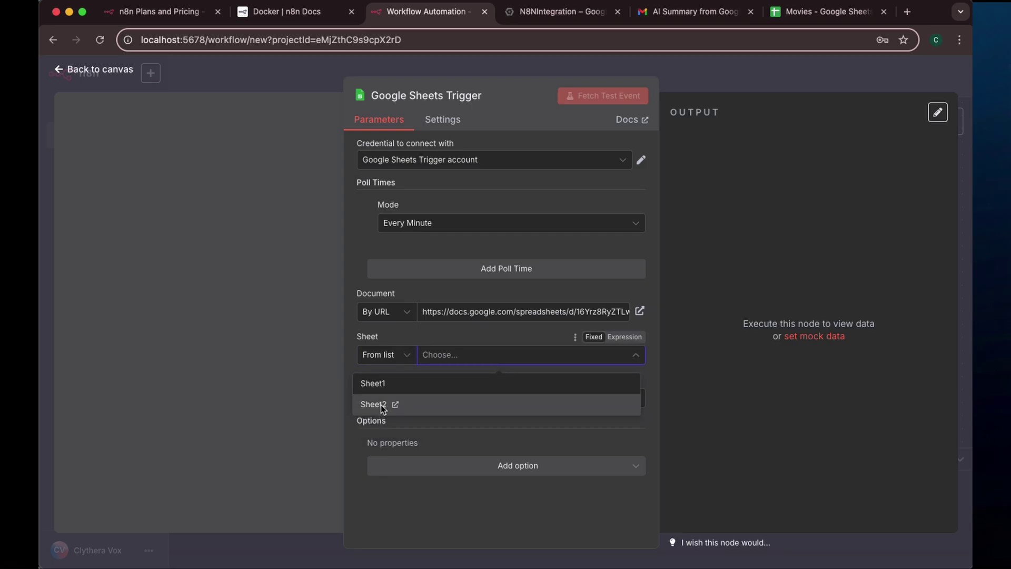
pyautogui.click(381, 404)
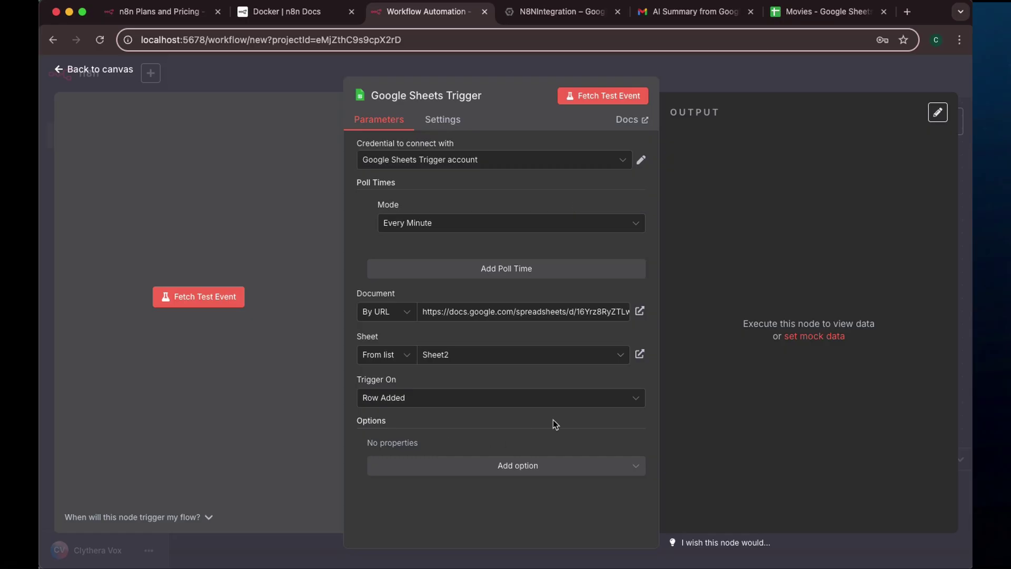
# Start a new OAuth2 credential for the Google Sheets trigger, copy its redirect URL, and look over the Client ID and Client Secret fields.
pyautogui.click(621, 161)
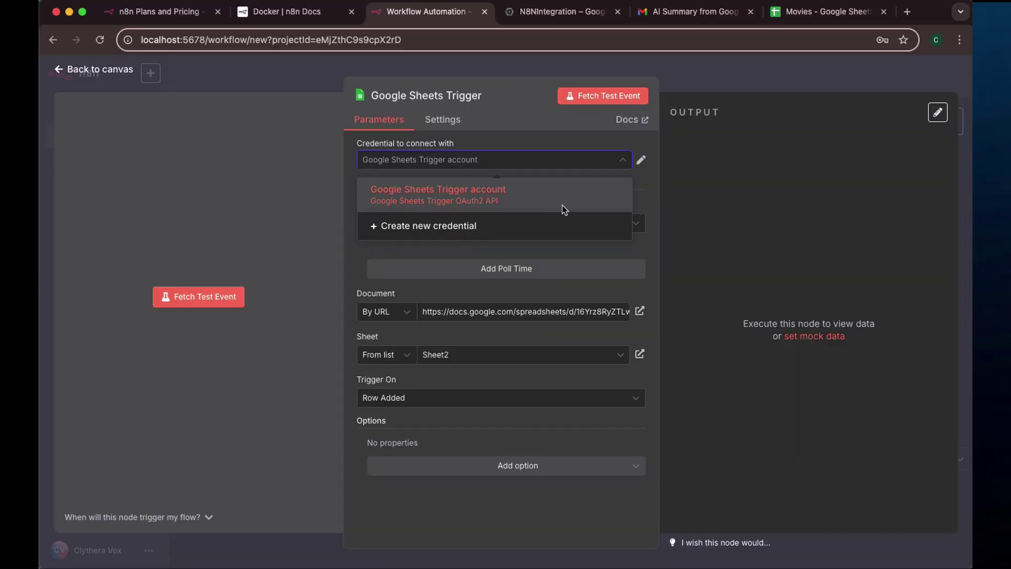
pyautogui.click(527, 225)
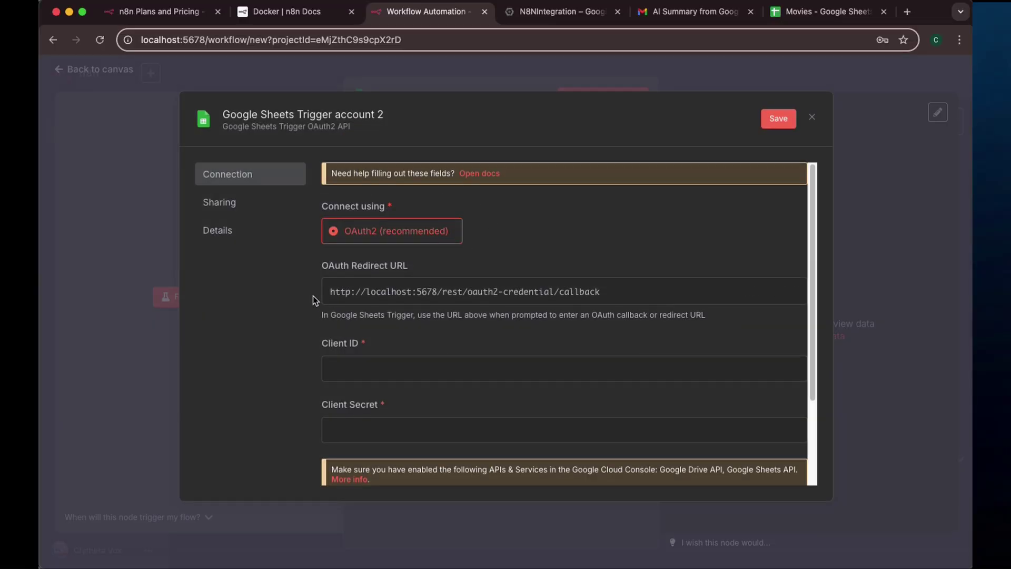
pyautogui.click(609, 294)
pyautogui.click(374, 368)
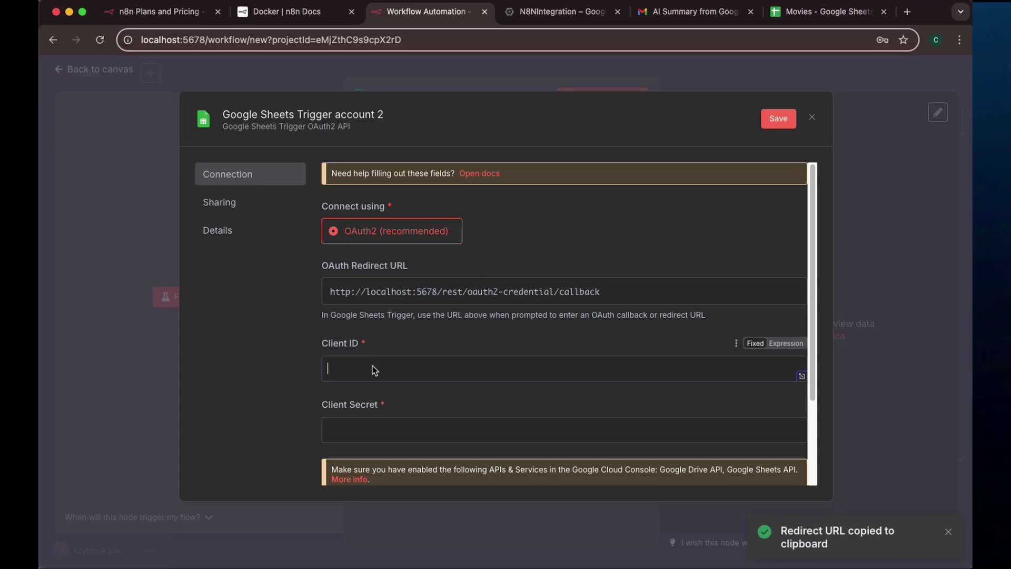
pyautogui.click(382, 430)
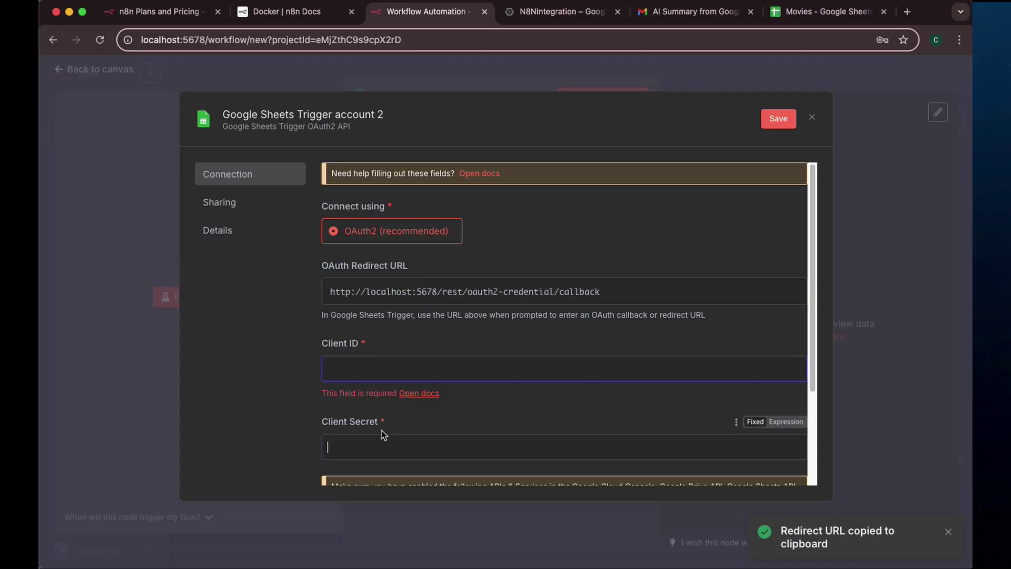
pyautogui.click(398, 369)
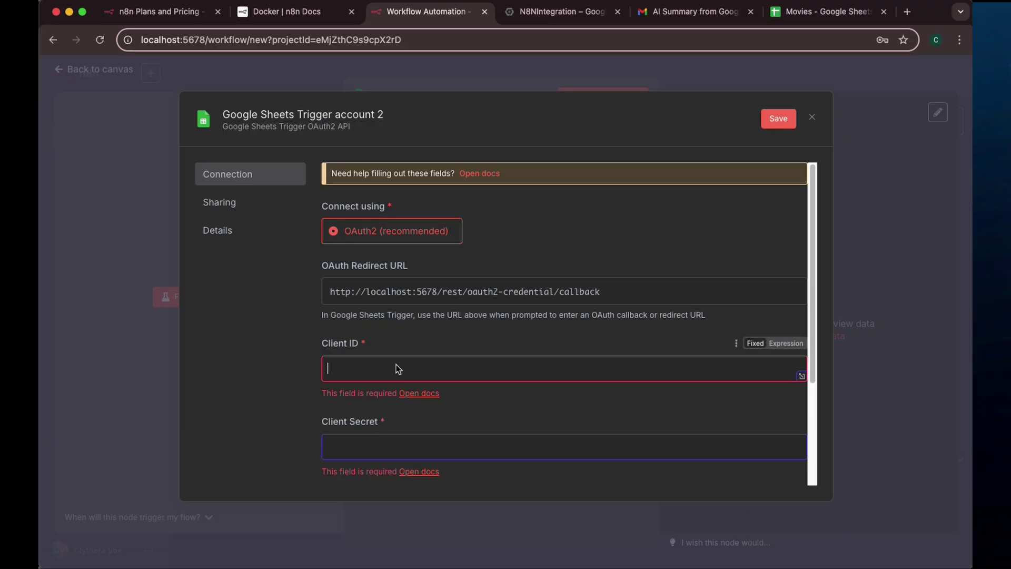
pyautogui.click(389, 437)
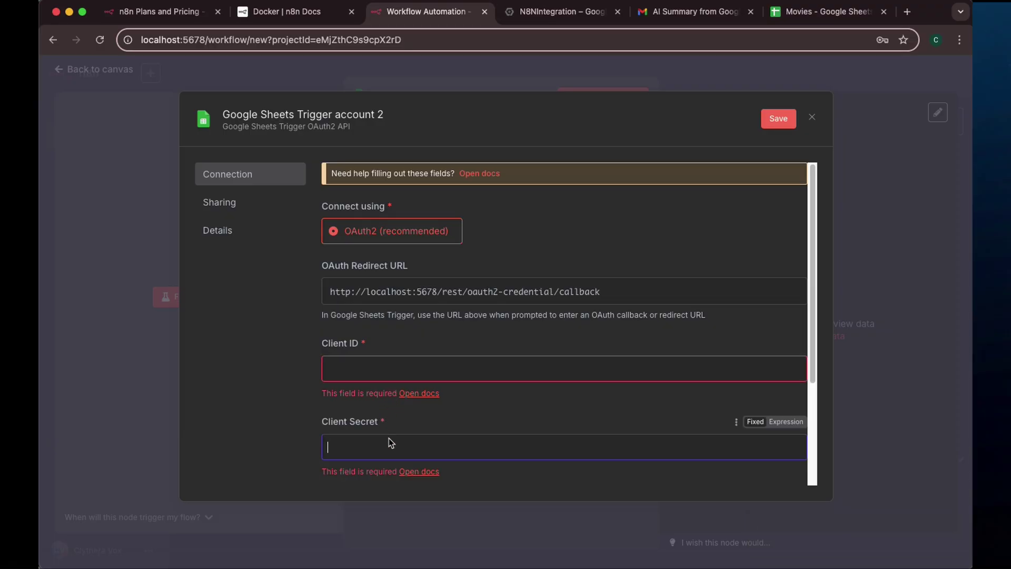
pyautogui.scroll(-2, 643, 393)
pyautogui.scroll(2, 643, 408)
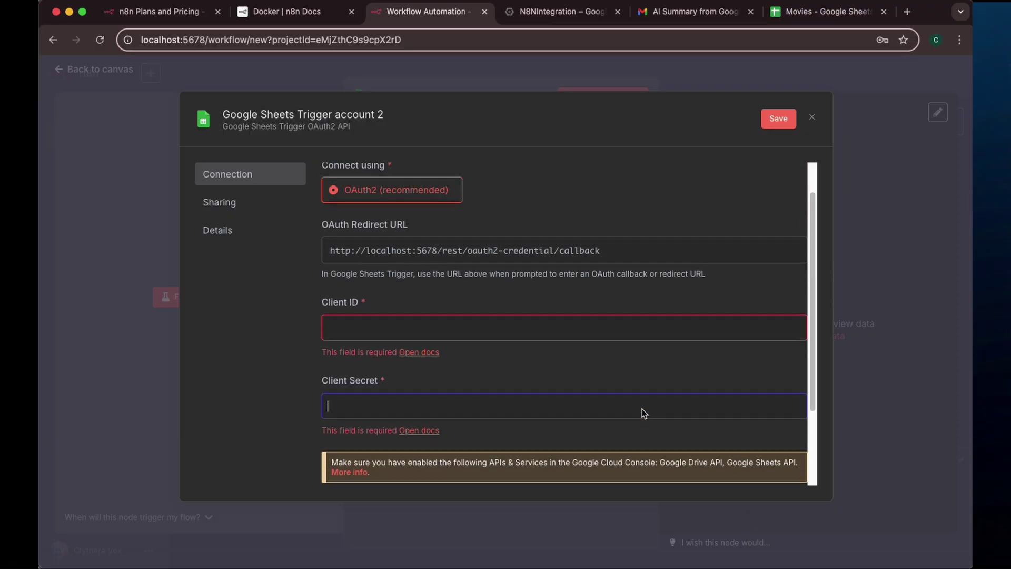
# In the Google Cloud N8NIntegration project, search the API Library for "google sheets api" and check whether the Google Sheets API is enabled.
pyautogui.click(548, 16)
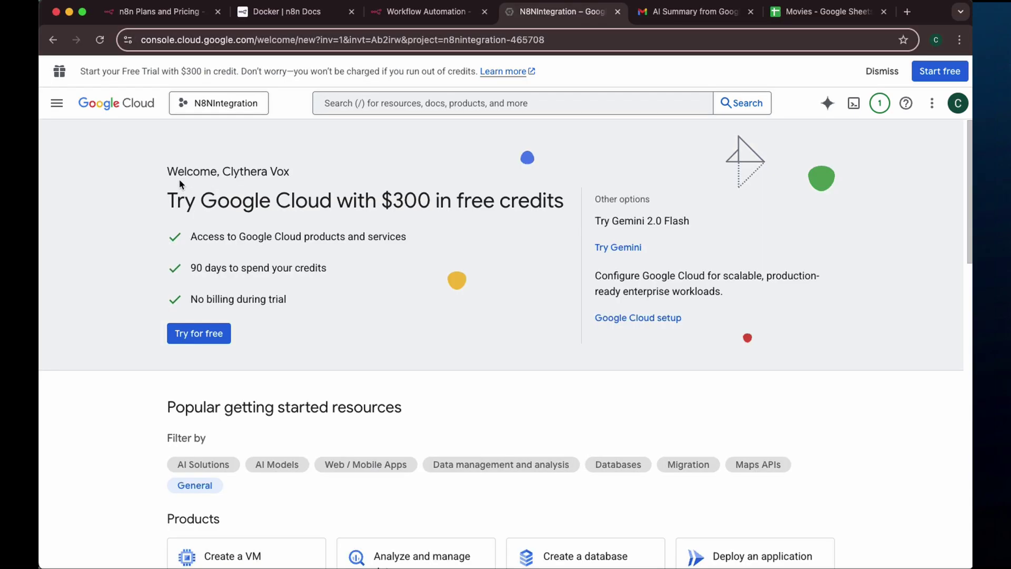
pyautogui.click(56, 102)
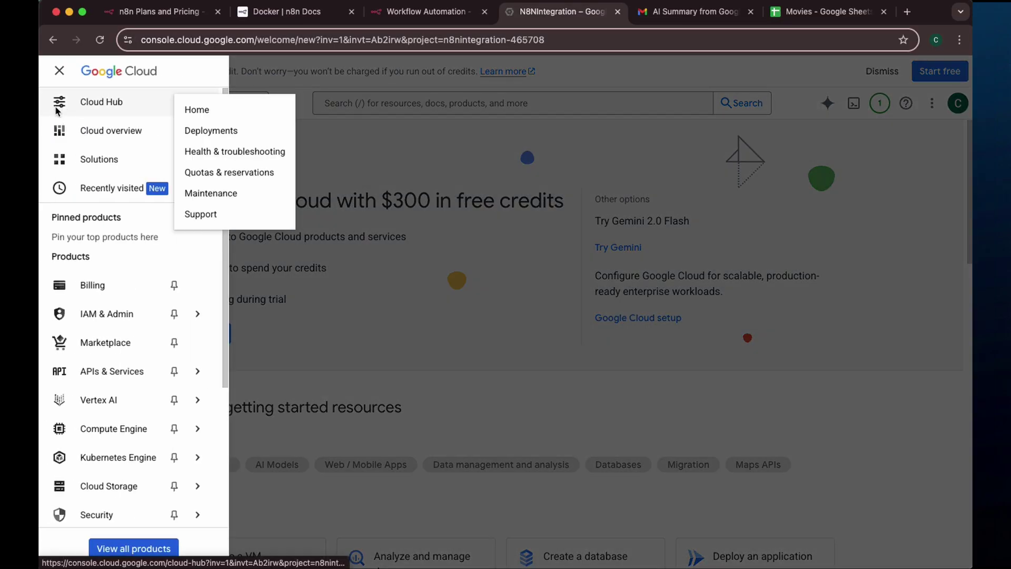
pyautogui.moveTo(119, 375)
pyautogui.click(243, 401)
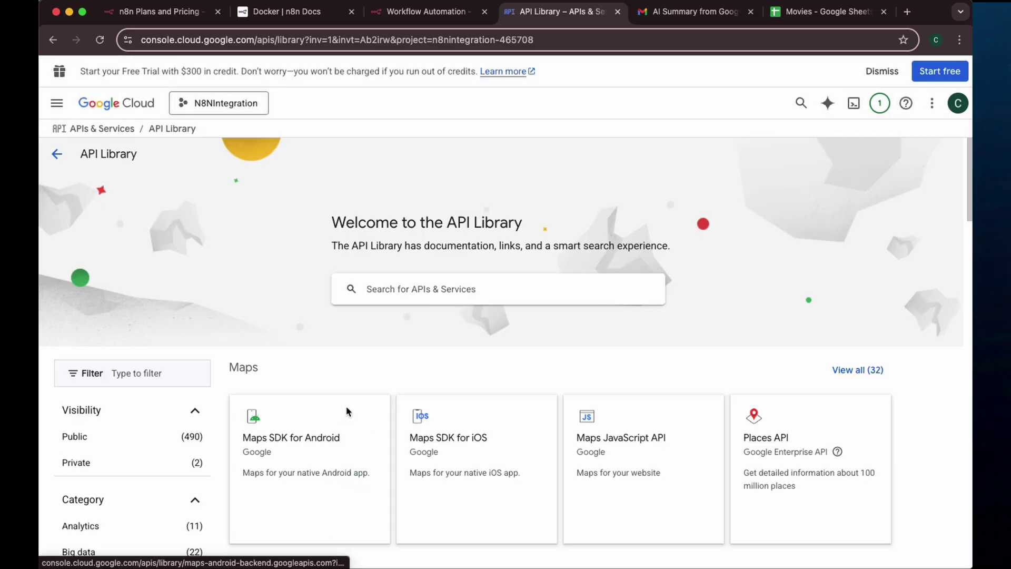
pyautogui.click(384, 292)
pyautogui.write('google sheets api')
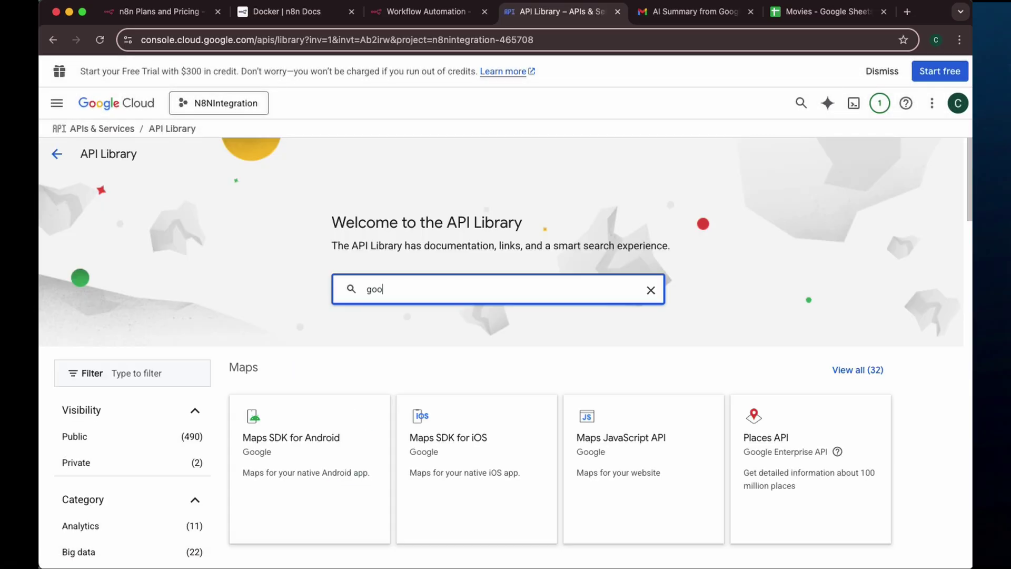
pyautogui.press('Return')
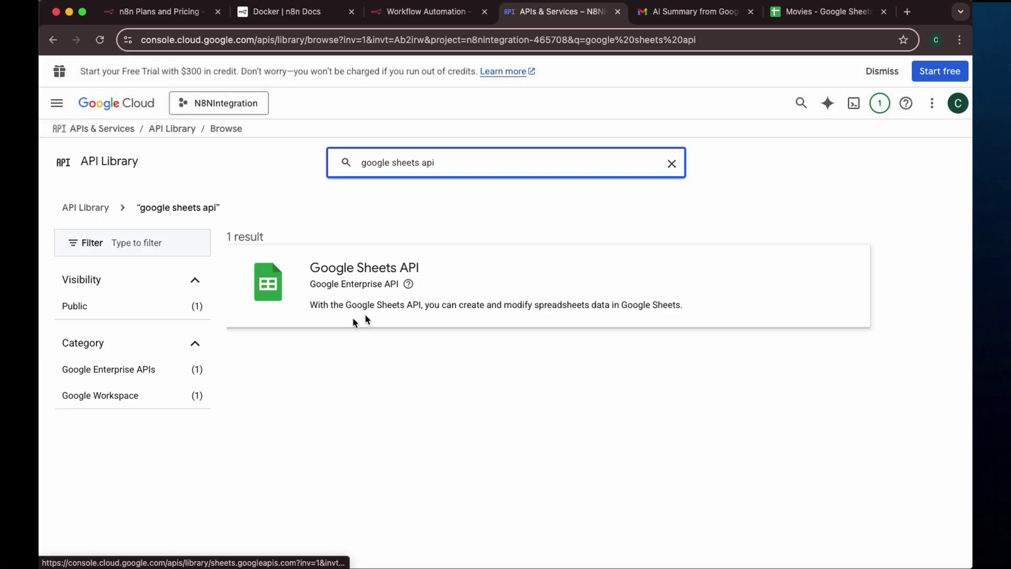
pyautogui.click(359, 275)
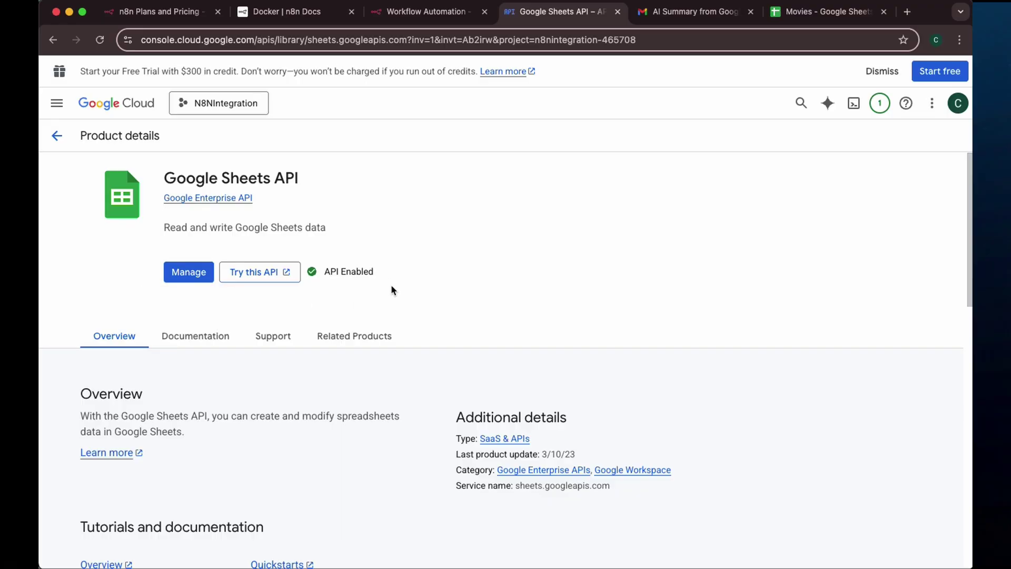
# Search the API Library for "google drive api", check whether the Google Drive API is enabled, and return to the search results.
pyautogui.click(56, 136)
pyautogui.moveTo(531, 166); pyautogui.dragTo(360, 163)
pyautogui.write('google drive api')
pyautogui.press('Return')
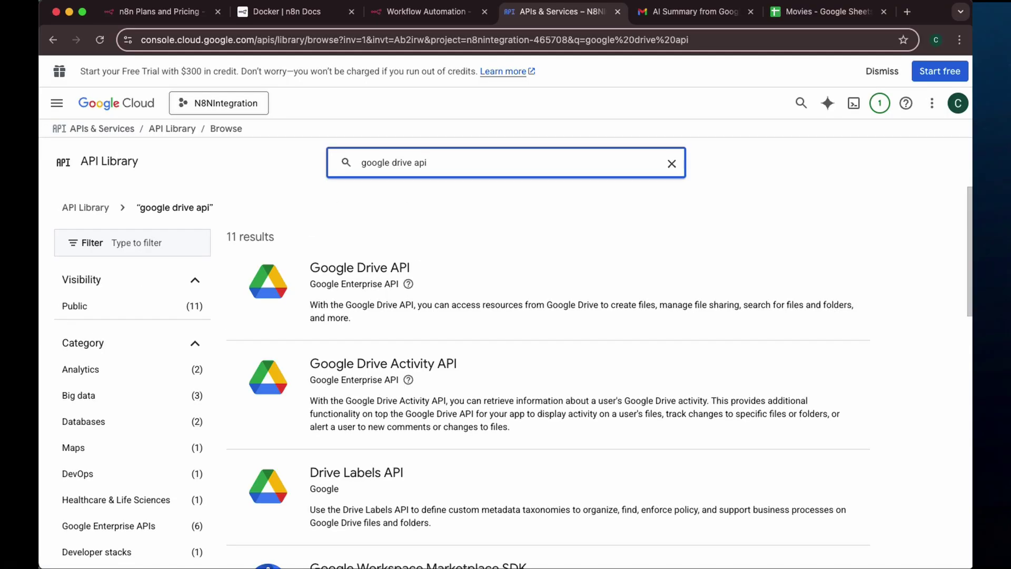
pyautogui.click(340, 277)
pyautogui.moveTo(385, 272); pyautogui.dragTo(310, 277)
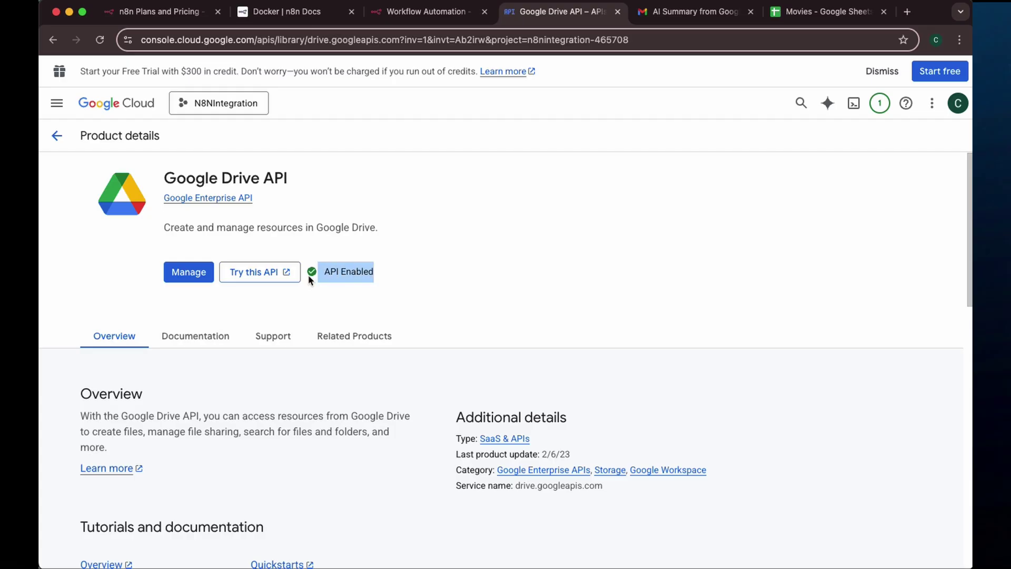
pyautogui.click(57, 136)
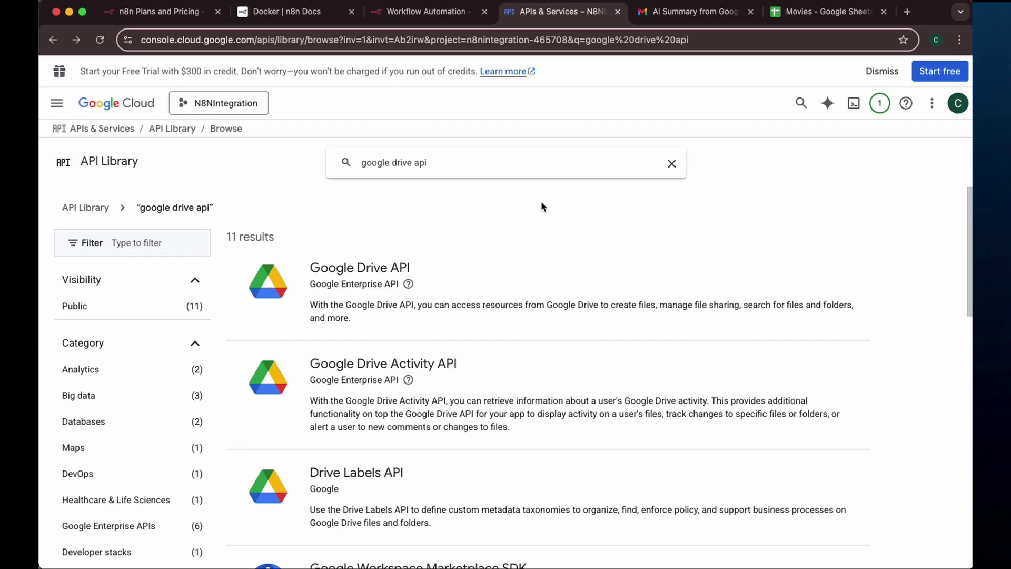
# Search the API Library for "gmail api", check whether the Gmail API is enabled, and return to the search results.
pyautogui.tripleClick(452, 161)
pyautogui.write('gmail api')
pyautogui.press('Return')
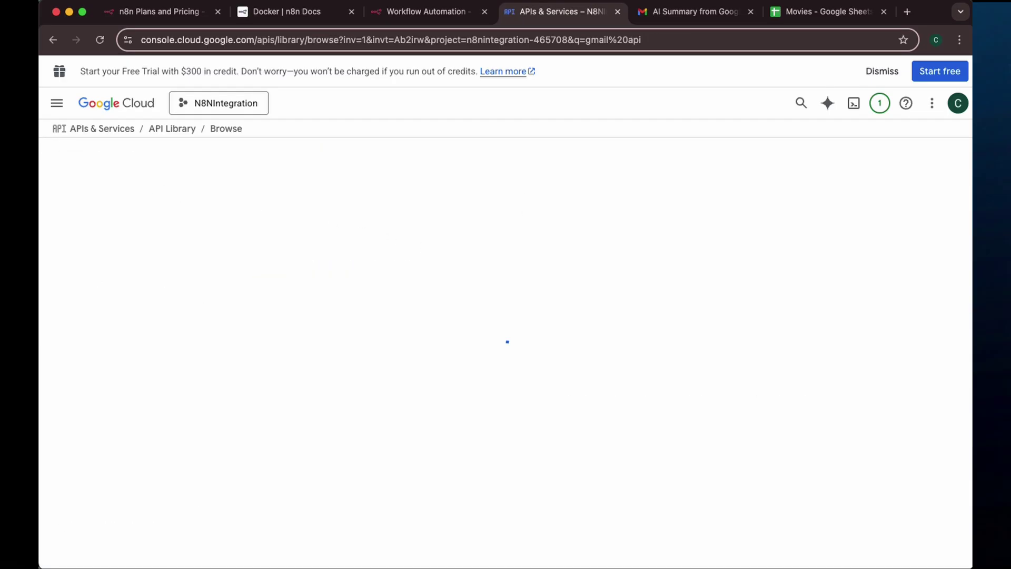
pyautogui.click(332, 266)
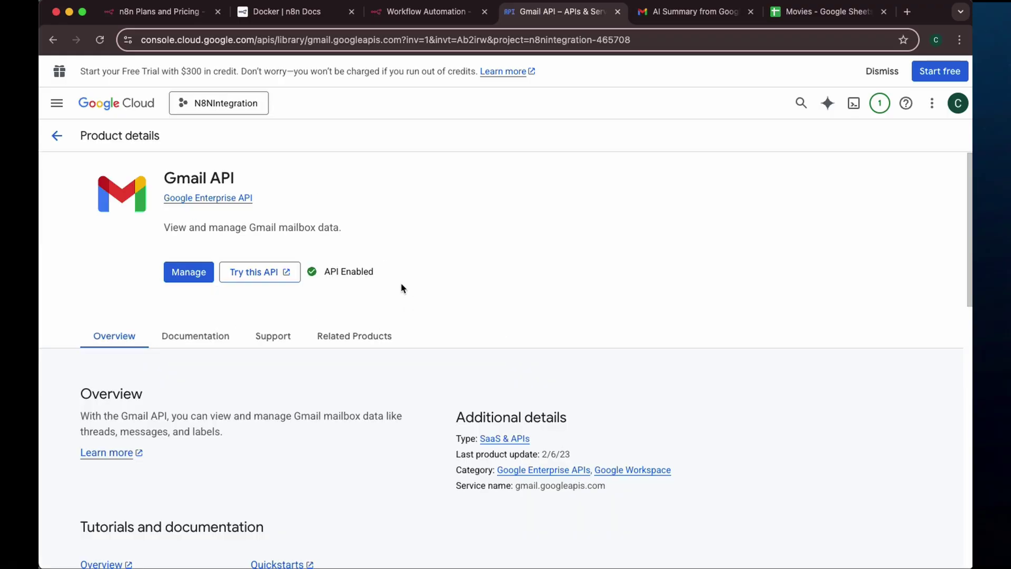
pyautogui.moveTo(402, 286); pyautogui.dragTo(320, 275)
pyautogui.click(57, 136)
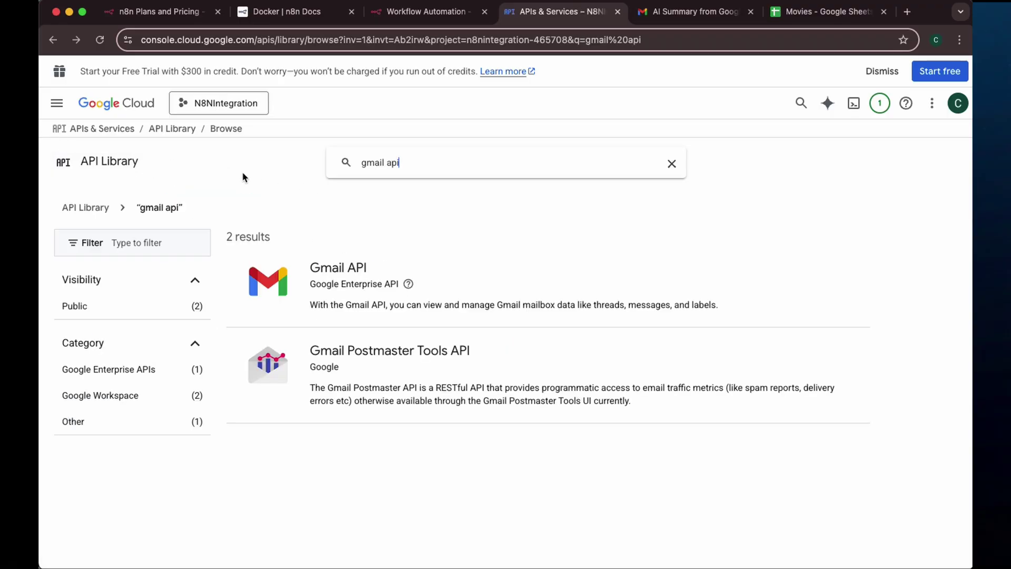
# On the project's Credentials page, start creating an OAuth client ID with the application type Web application.
pyautogui.click(68, 108)
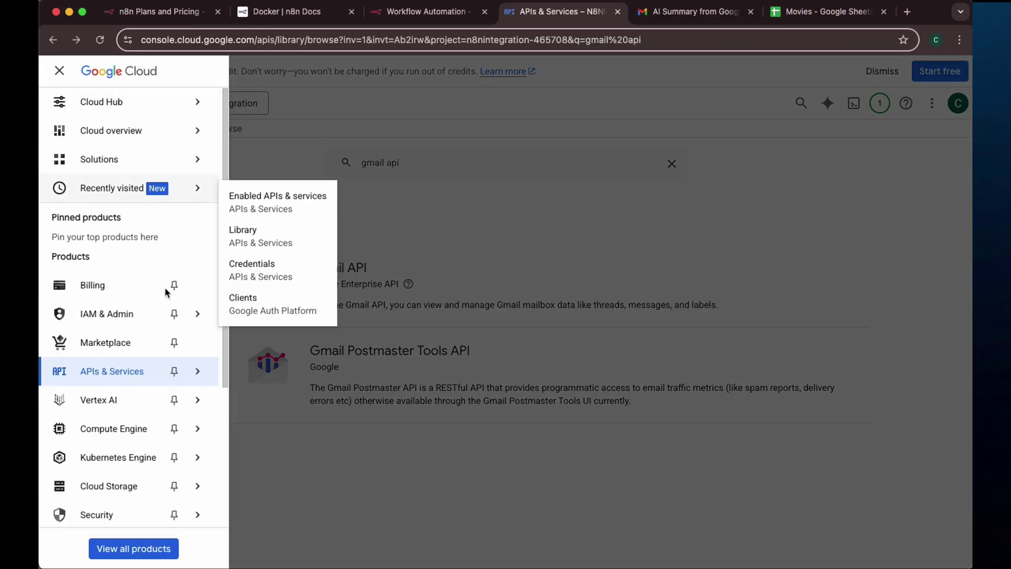
pyautogui.moveTo(199, 377)
pyautogui.click(250, 420)
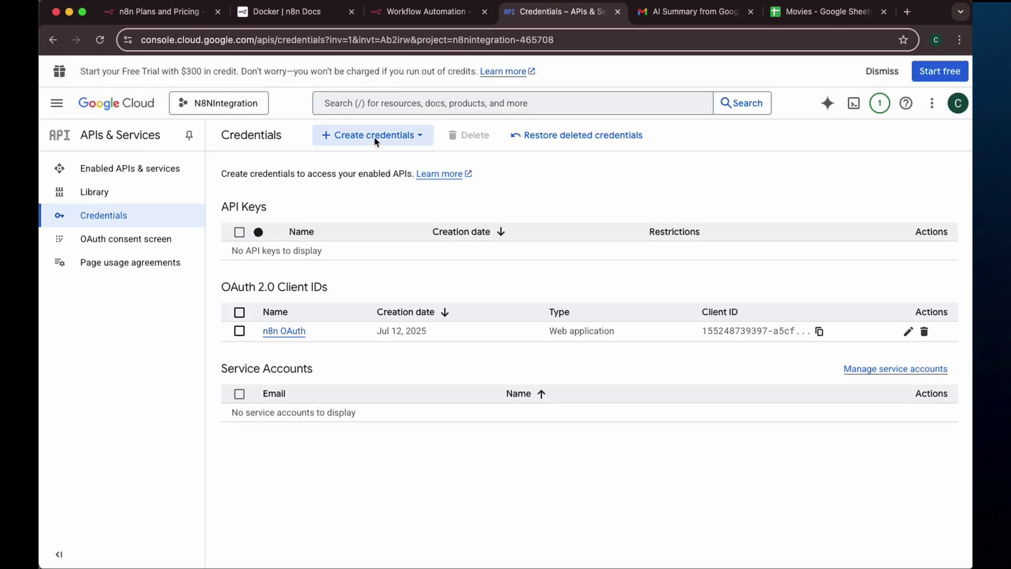
pyautogui.click(374, 137)
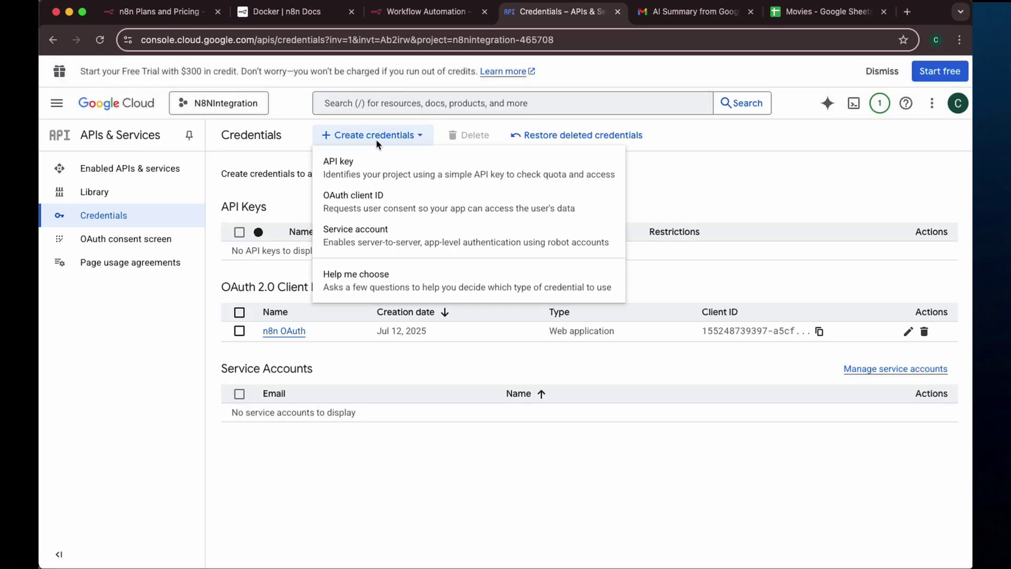
pyautogui.click(386, 199)
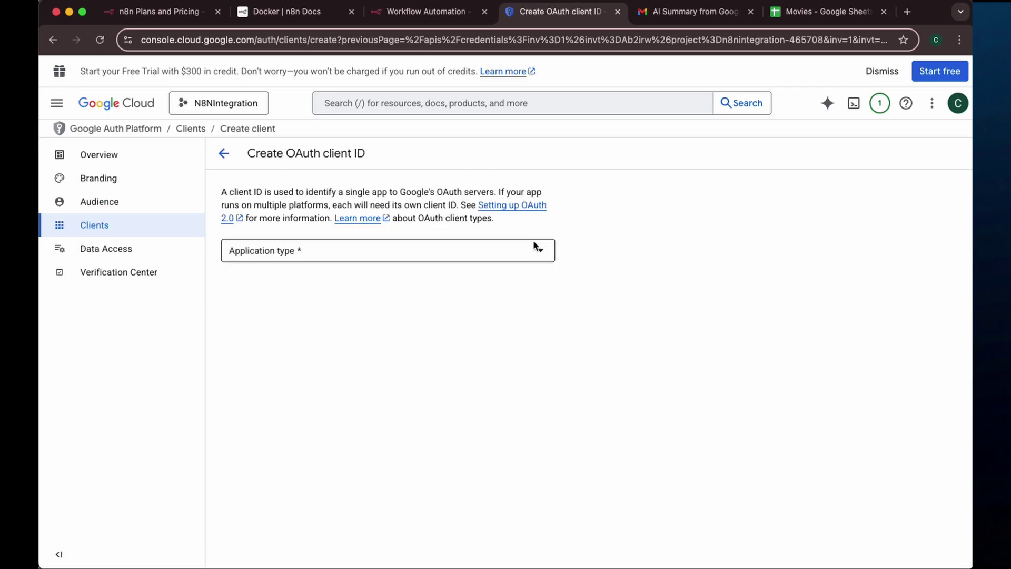
pyautogui.click(507, 253)
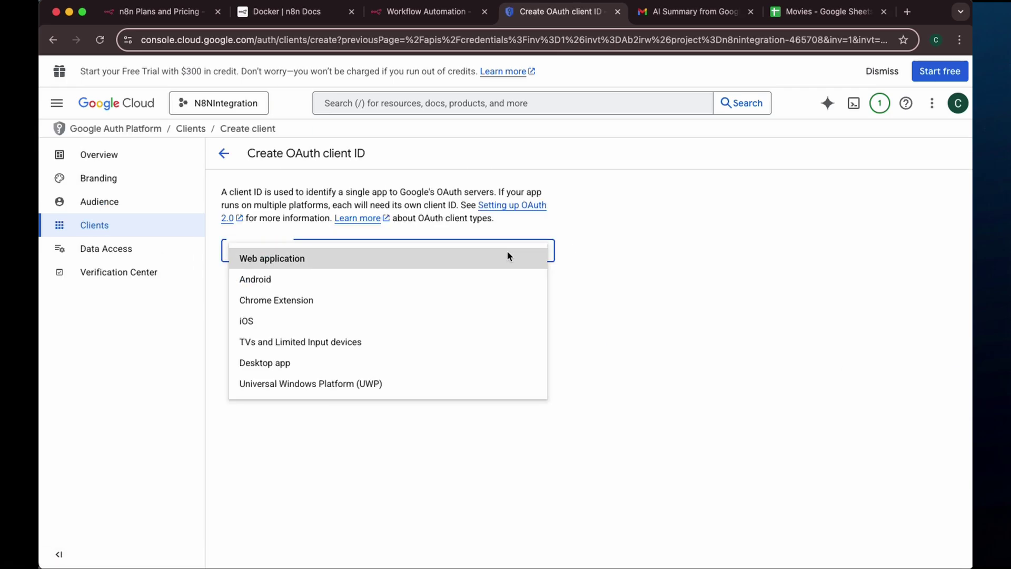
pyautogui.click(307, 261)
pyautogui.tripleClick(330, 293)
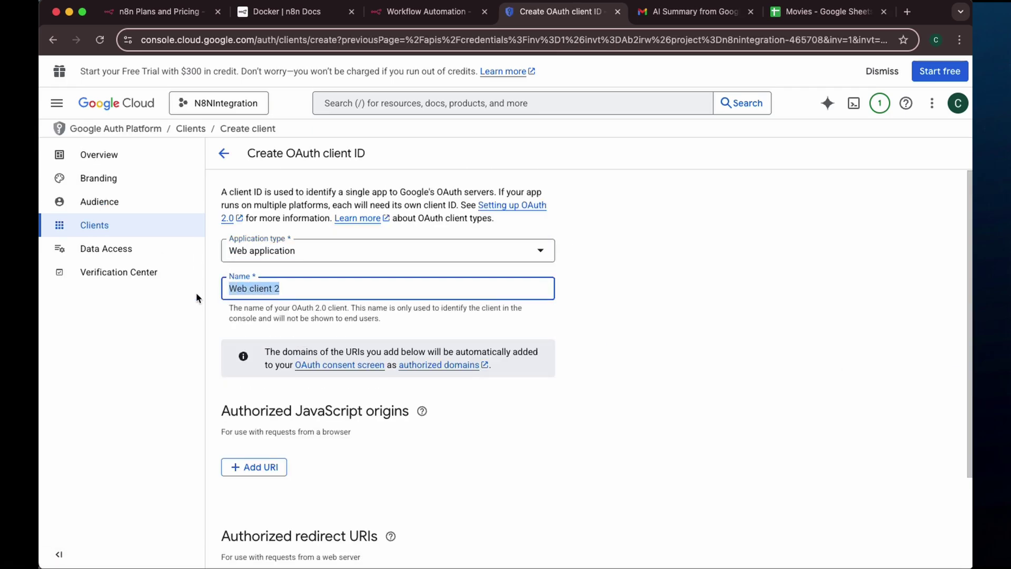
# Copy the OAuth redirect URL from the n8n credential, add it as an authorized redirect URI of the new web client, and create the client.
pyautogui.scroll(-3, 311, 395)
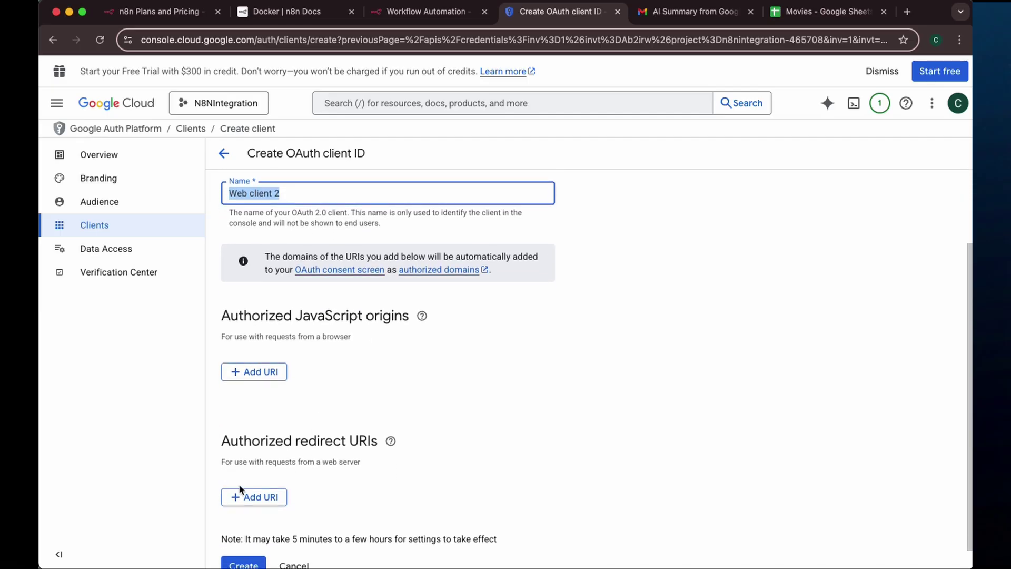
pyautogui.click(243, 495)
pyautogui.click(427, 12)
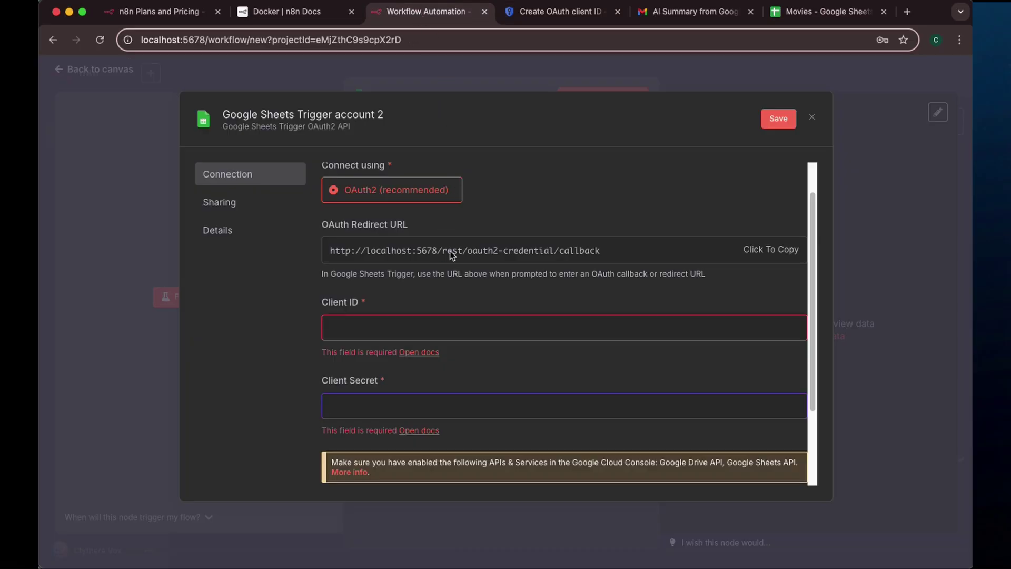
pyautogui.moveTo(619, 251); pyautogui.dragTo(304, 246)
pyautogui.click(459, 251)
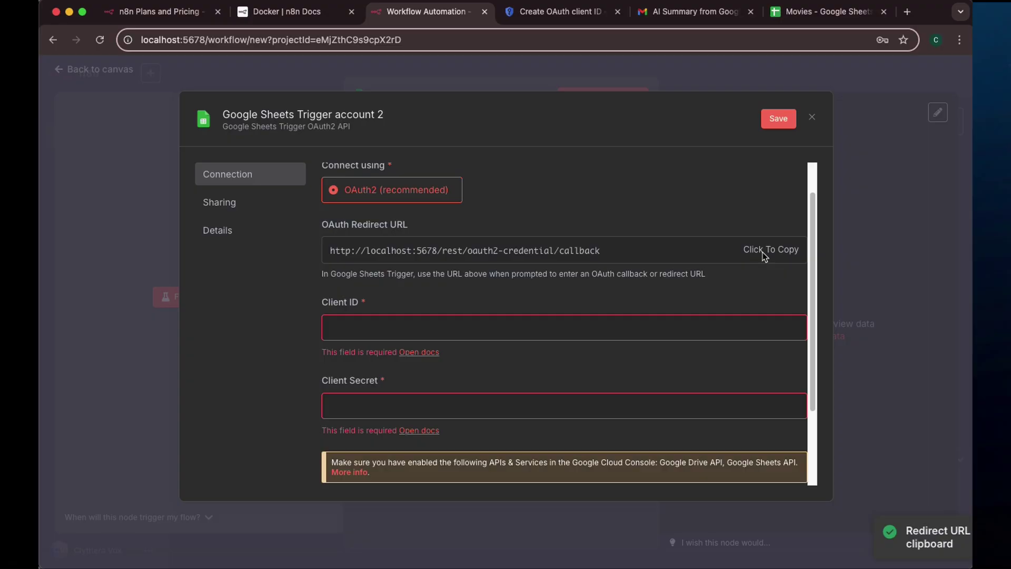
pyautogui.click(553, 12)
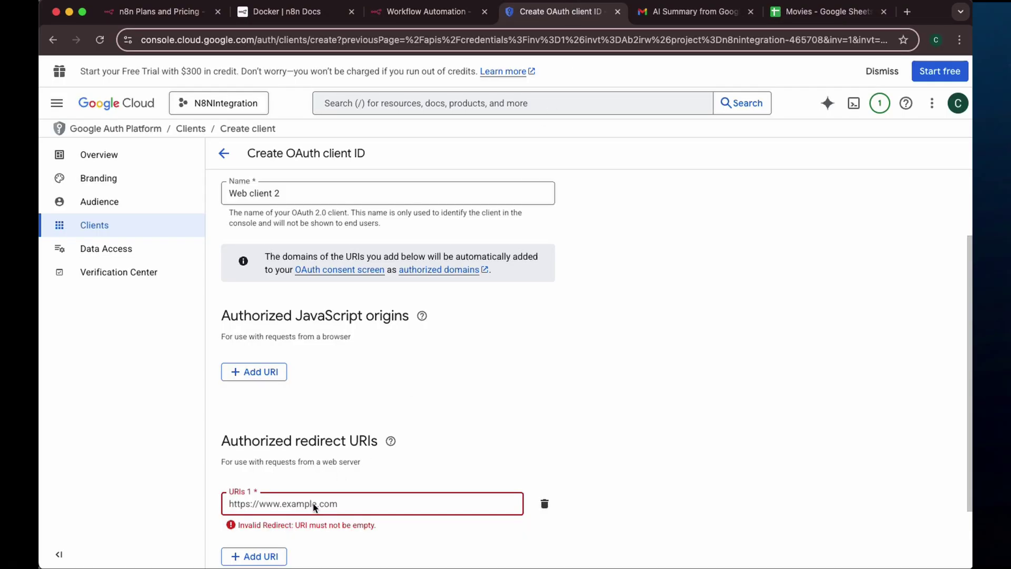
pyautogui.press('super+v')
pyautogui.click(672, 447)
pyautogui.scroll(-2, 672, 448)
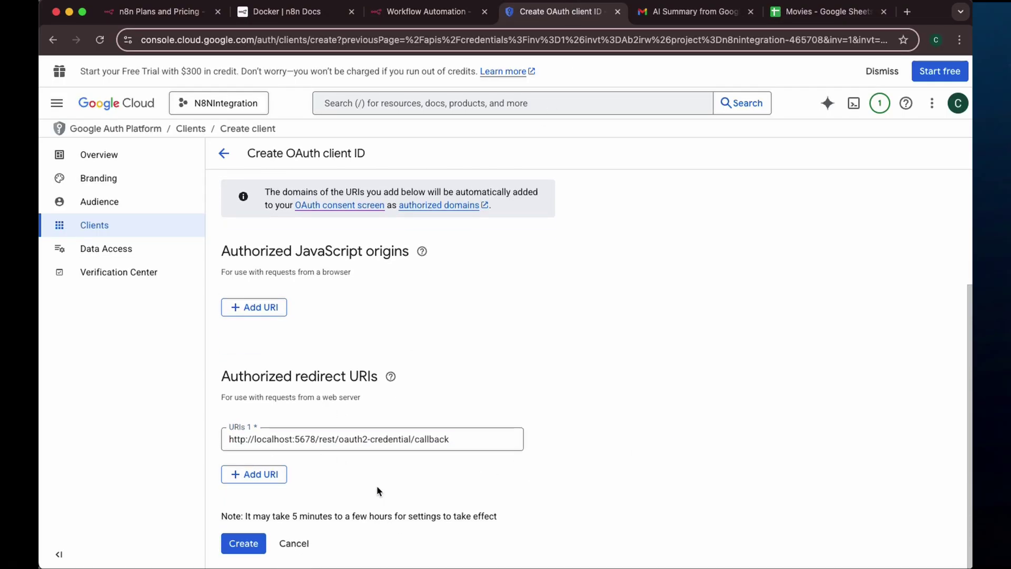
pyautogui.click(253, 546)
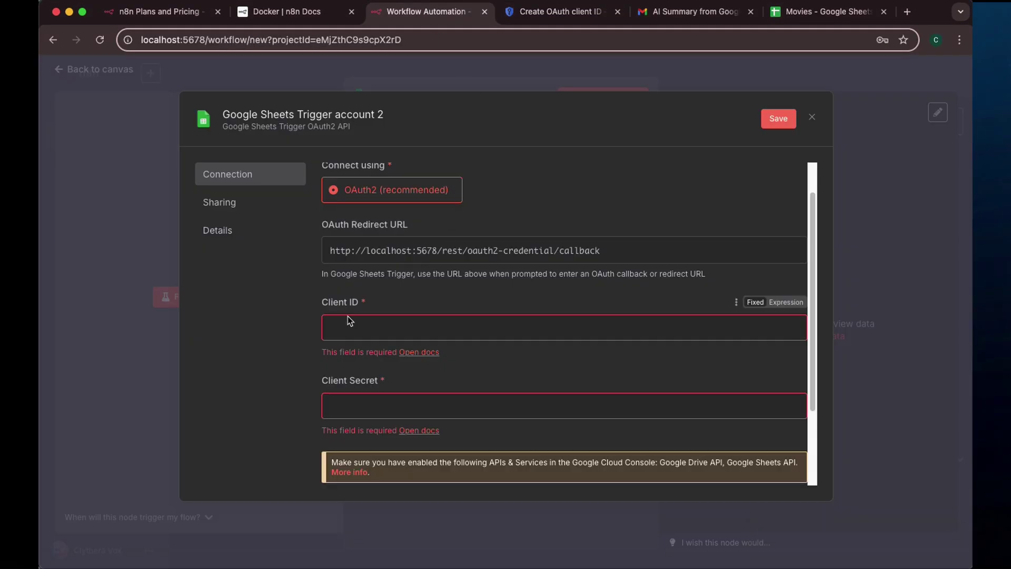
# Look over the n8n credential's Client ID and Client Secret fields, and examine the test users and add-users form on Google Cloud's Audience page.
pyautogui.click(350, 318)
pyautogui.click(337, 411)
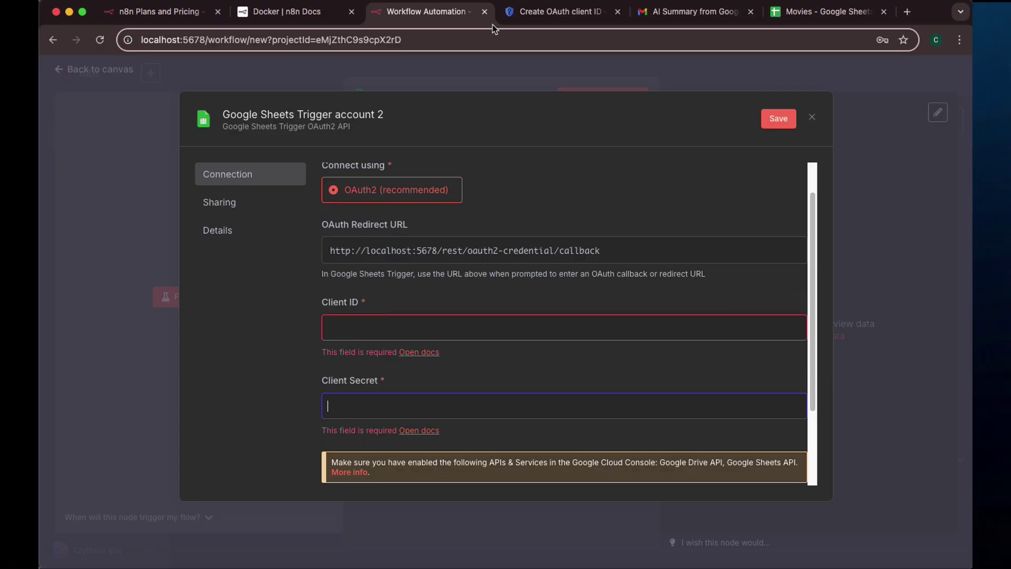
pyautogui.click(532, 11)
pyautogui.click(112, 203)
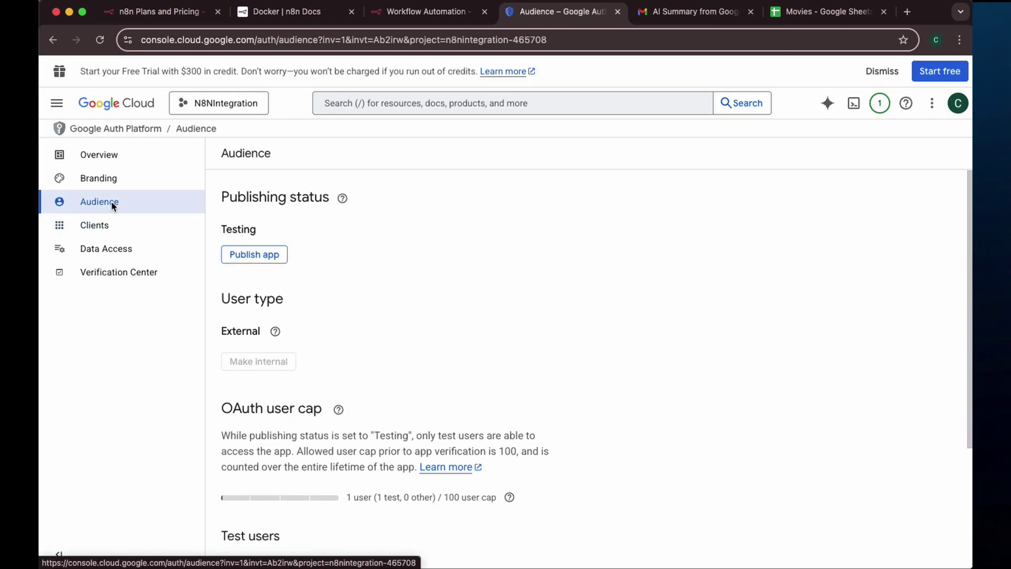
pyautogui.scroll(-3, 262, 459)
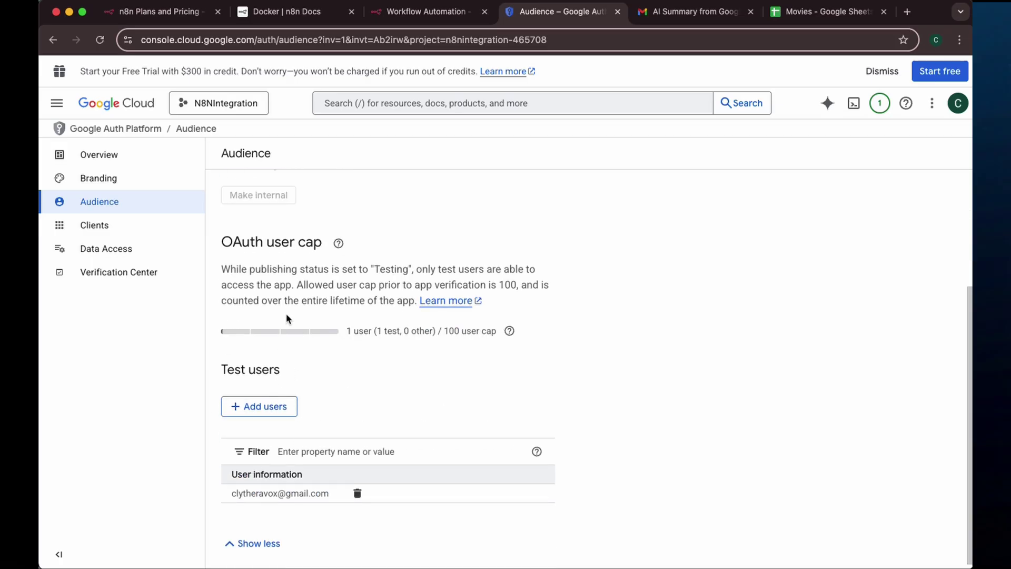
pyautogui.click(263, 406)
pyautogui.click(631, 199)
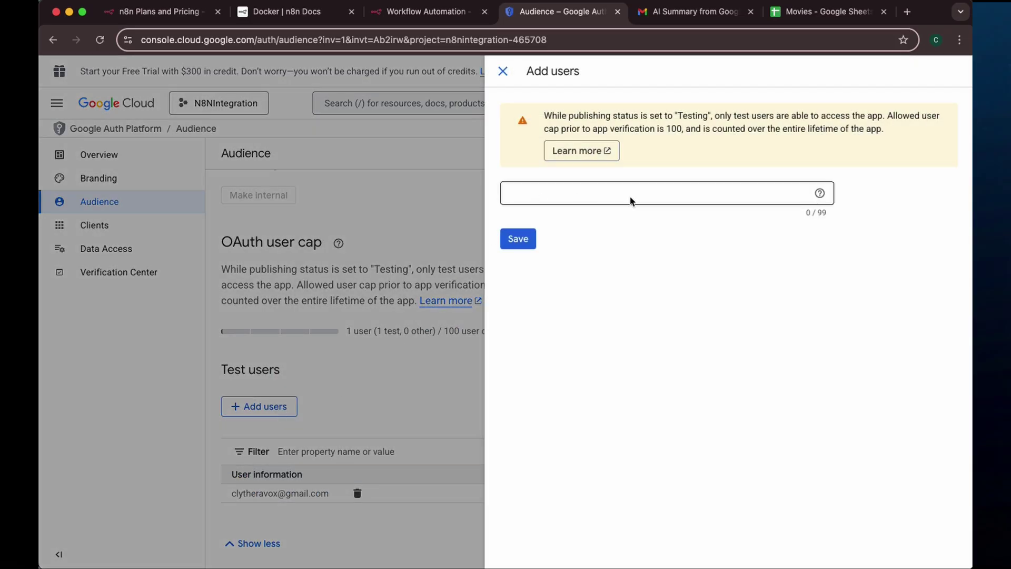
pyautogui.click(502, 71)
pyautogui.moveTo(253, 481); pyautogui.dragTo(413, 524)
pyautogui.click(529, 518)
# Switch back to n8n, leave the Google Sheets trigger's settings, and add an HTTP Request node after it.
pyautogui.hotkey('ctrl', 'shift', 'Tab')
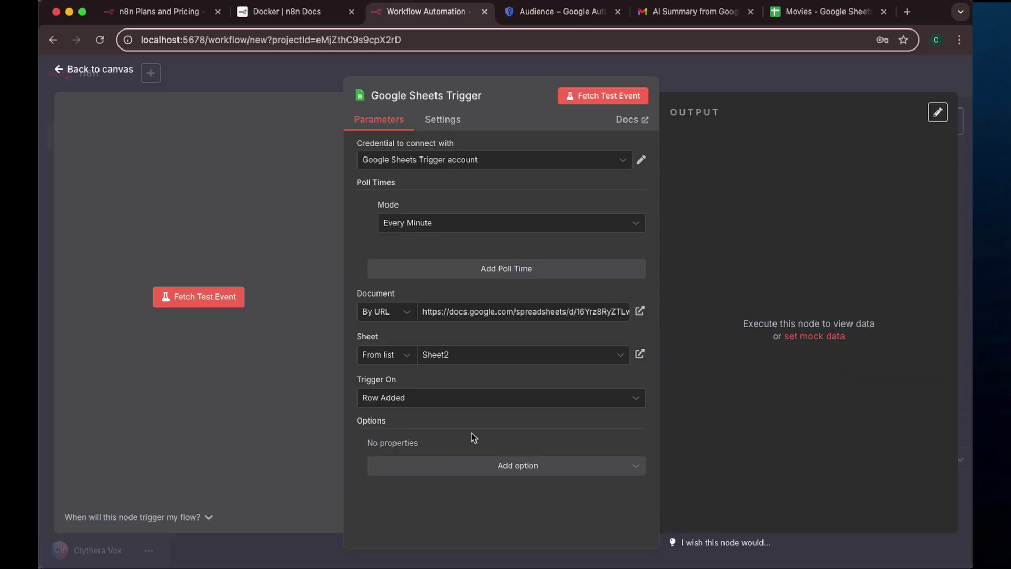
pyautogui.click(112, 70)
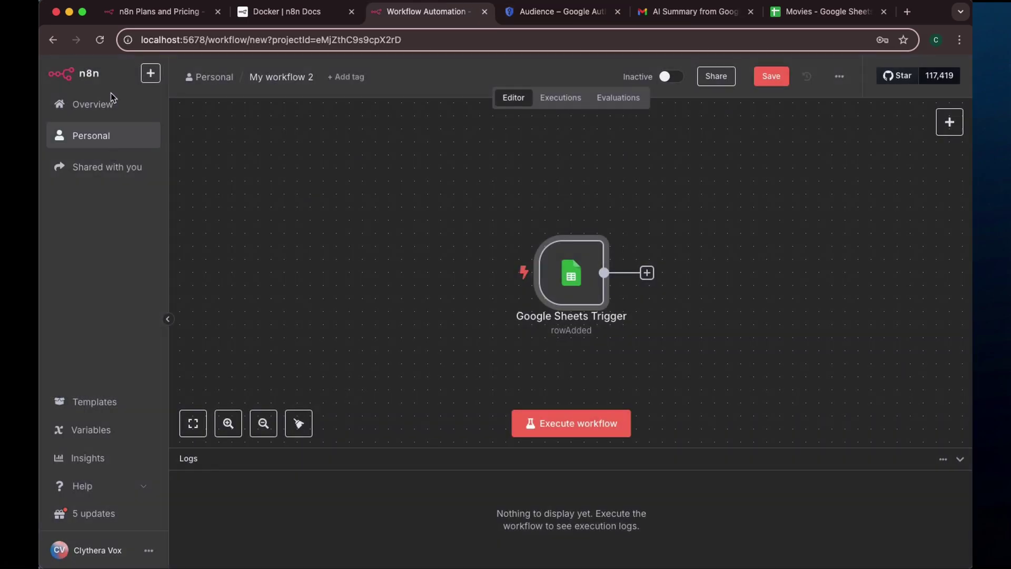
pyautogui.hscroll(5, 387, 343)
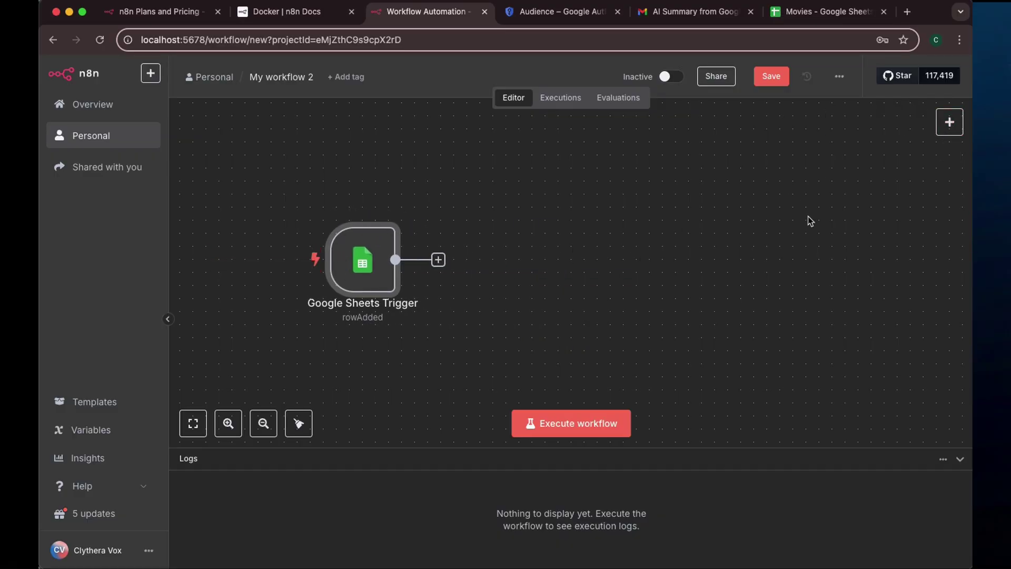
pyautogui.click(949, 122)
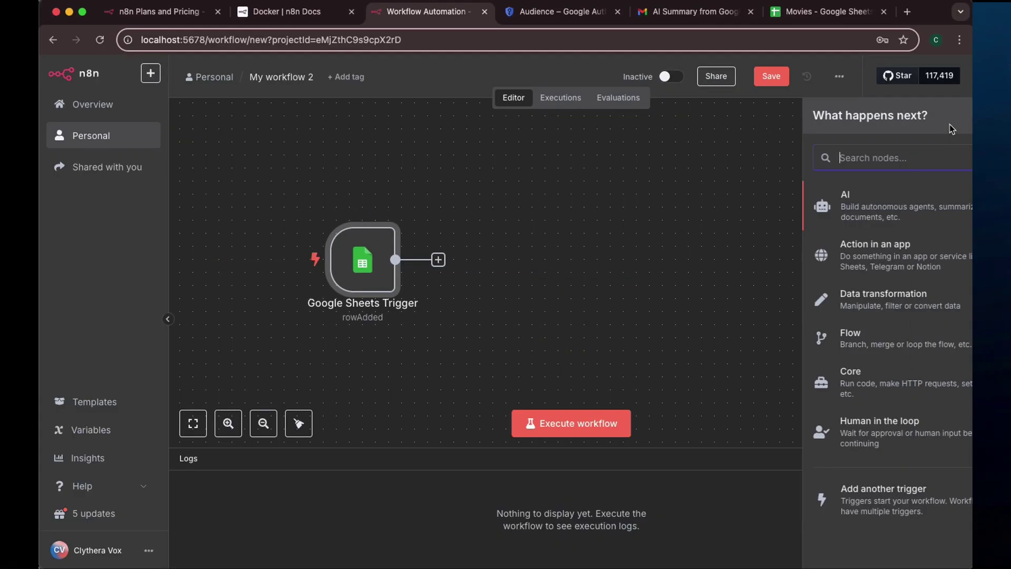
pyautogui.write('http')
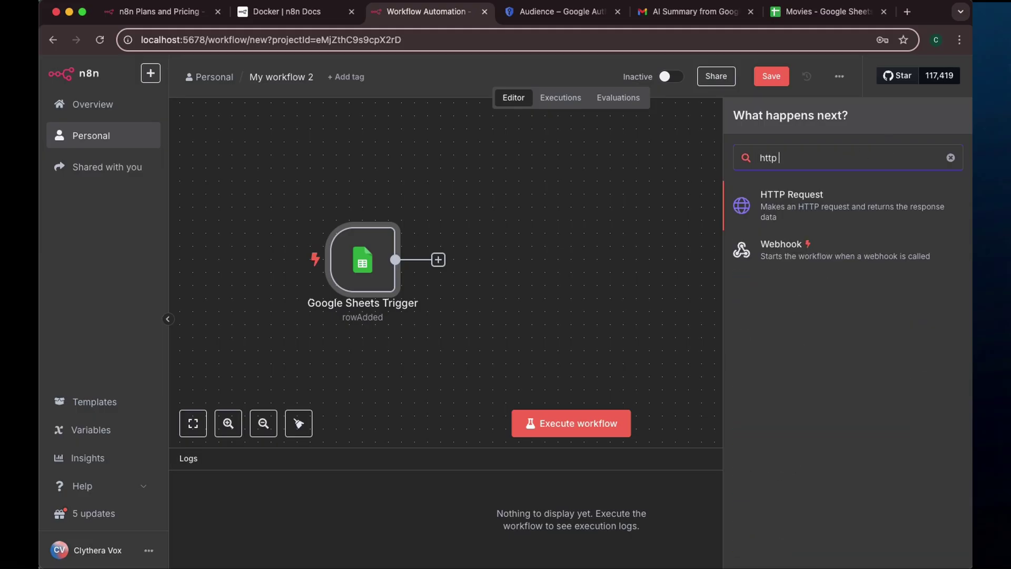
pyautogui.click(810, 210)
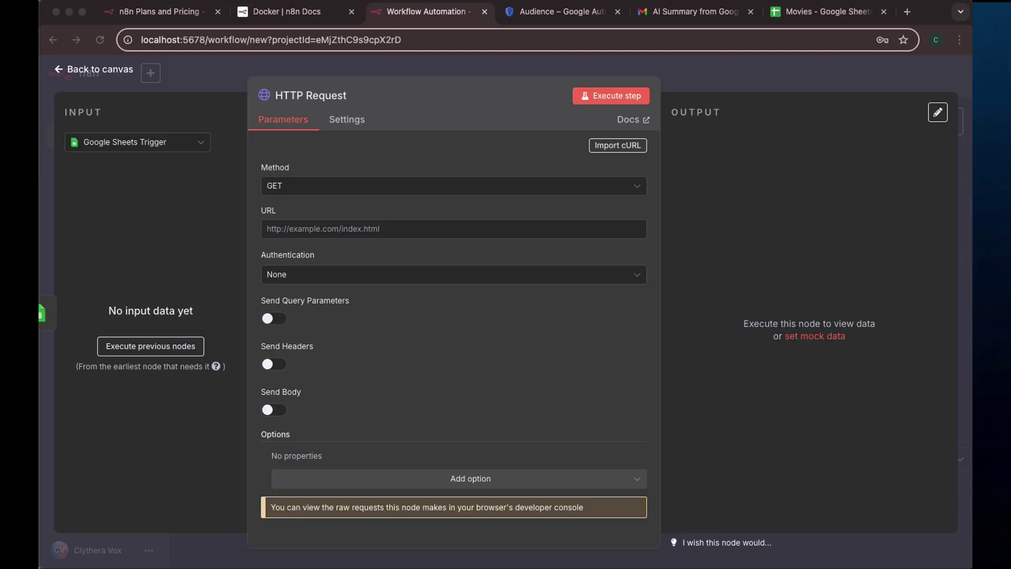
pyautogui.click(294, 187)
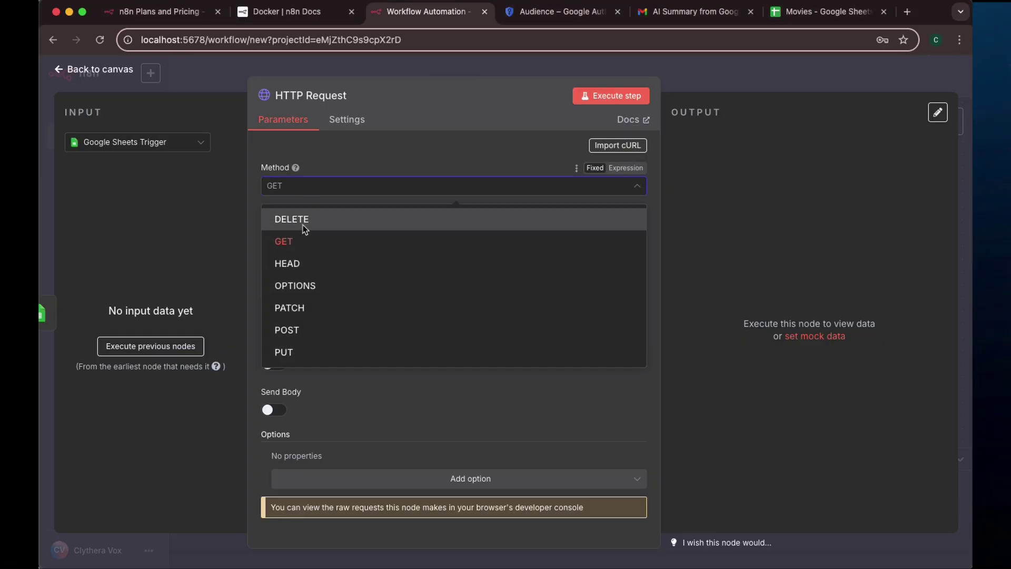
pyautogui.click(298, 333)
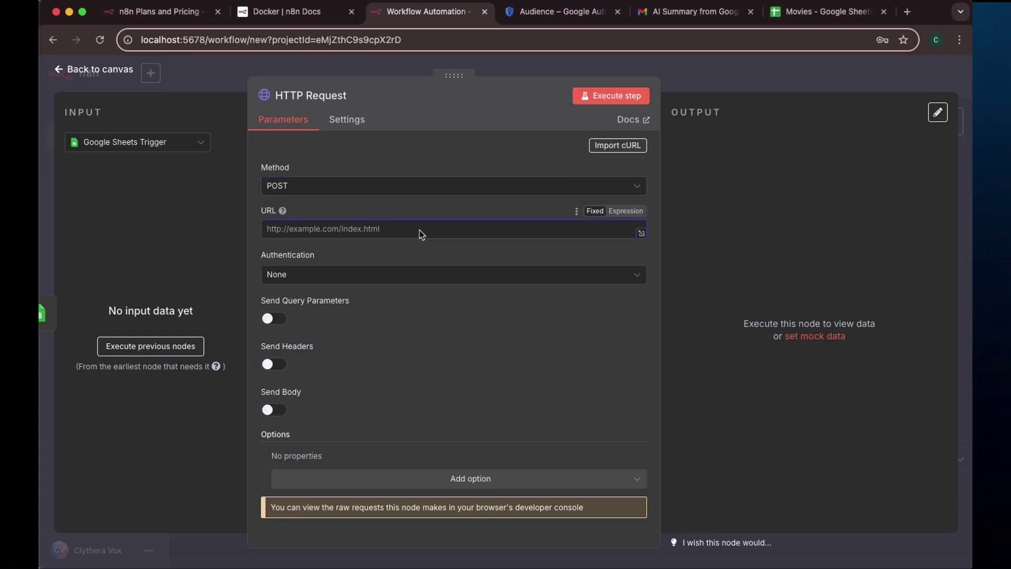
pyautogui.click(269, 230)
pyautogui.write('http://host.docker.internal:11434/api/generate')
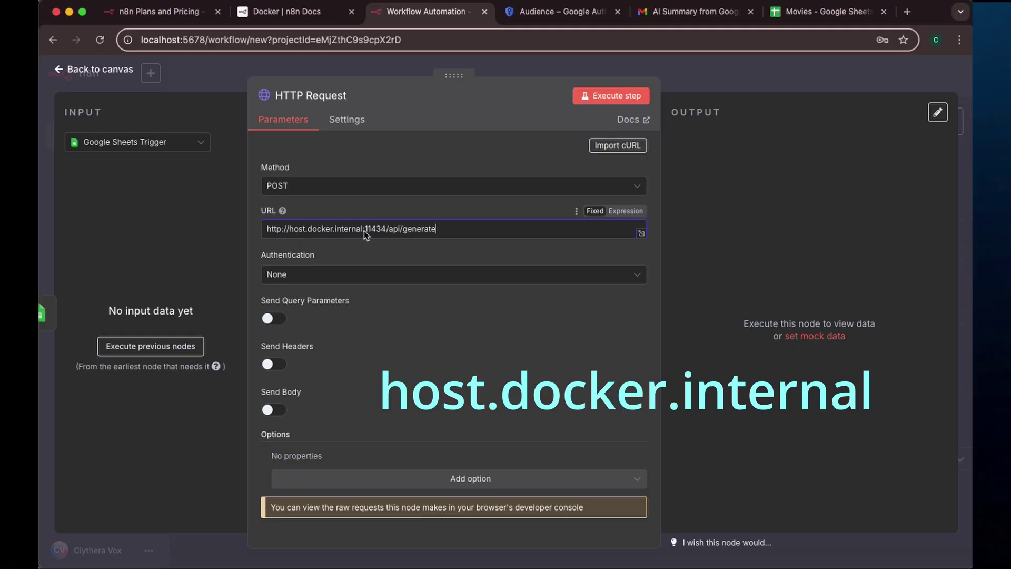
# Enable sending a body in the HTTP Request, specify it using JSON, and switch the JSON value to an expression.
pyautogui.click(278, 411)
pyautogui.scroll(-3, 482, 389)
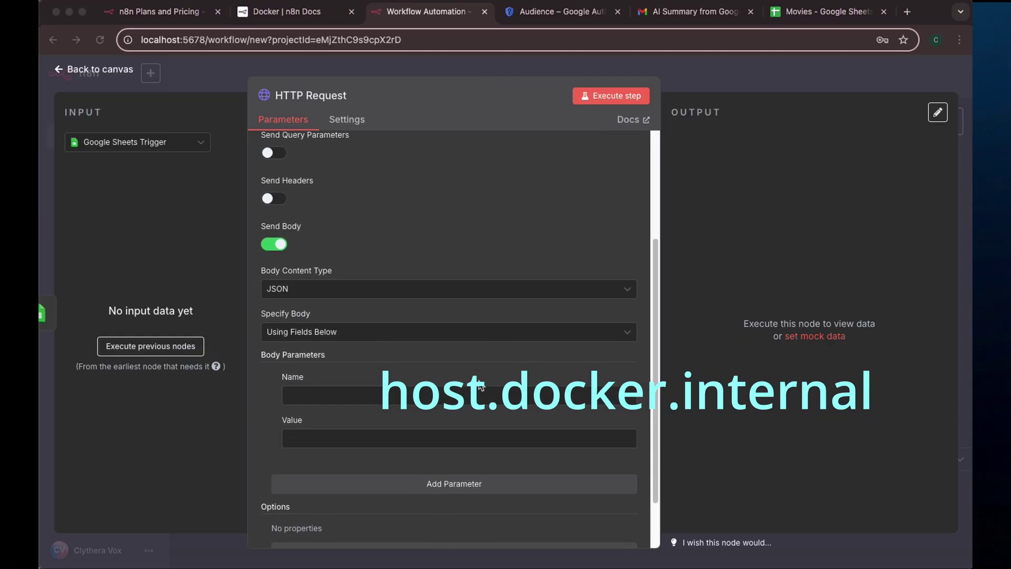
pyautogui.click(422, 330)
pyautogui.click(422, 381)
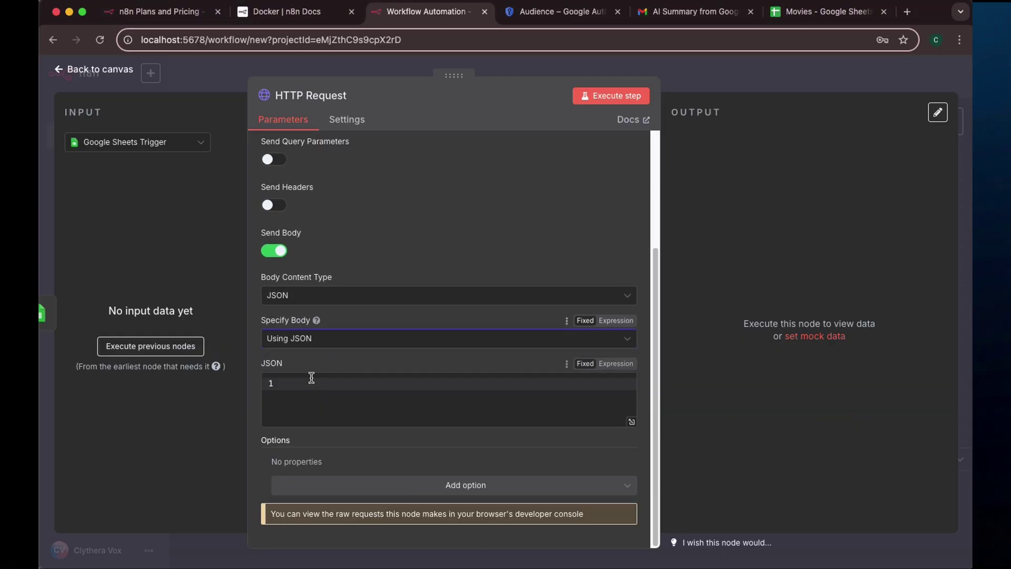
pyautogui.click(616, 364)
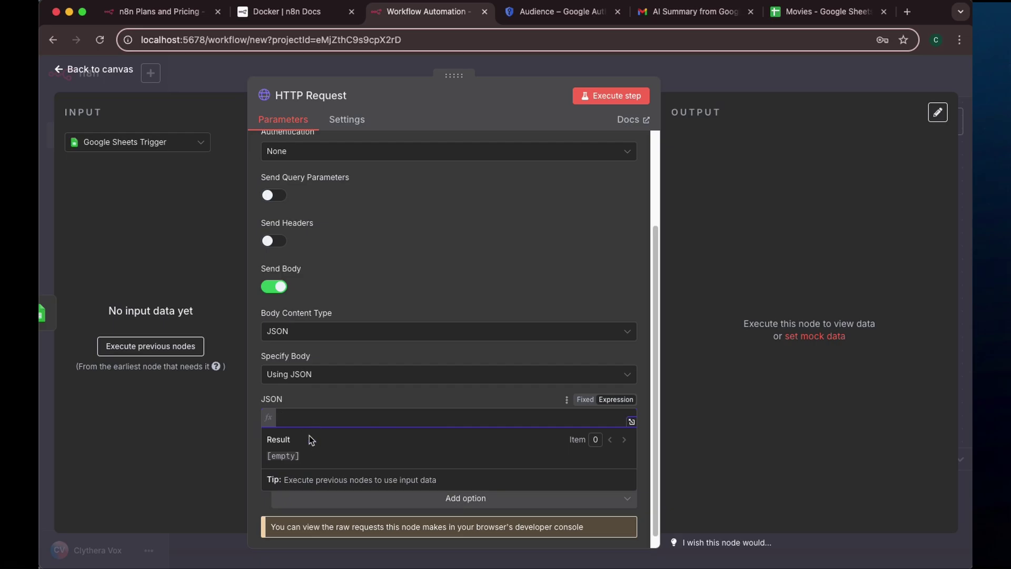
# Enter a JSON body with model "llama3.2", prompt "Summarize this: {{$json["Description"]}}" and stream false, and return to the canvas.
pyautogui.write('{   "model": "llama3",   "prompt": "Summarize this: {{$json["ColumnB"]}}",   "stream": false }')
pyautogui.click(368, 431)
pyautogui.write('.')
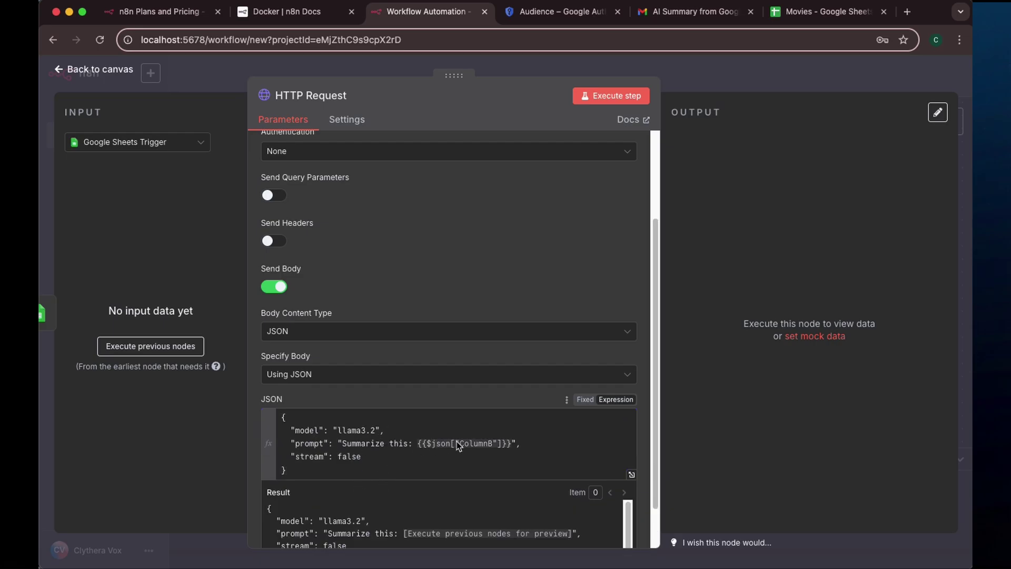
pyautogui.doubleClick(474, 445)
pyautogui.write('Description')
pyautogui.click(94, 69)
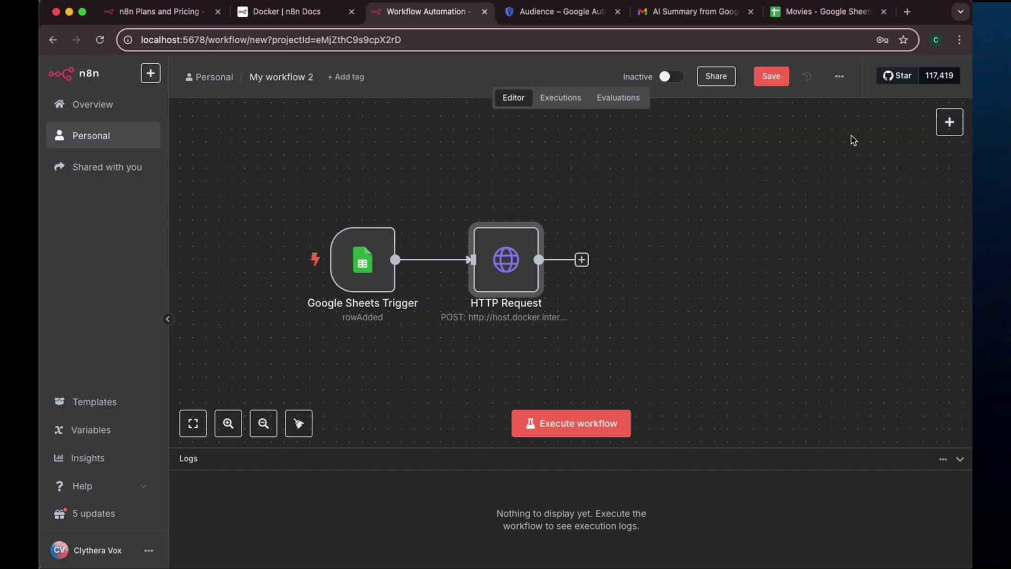
# Add a Gmail node that sends a message after the HTTP Request node.
pyautogui.click(950, 122)
pyautogui.write('gmail')
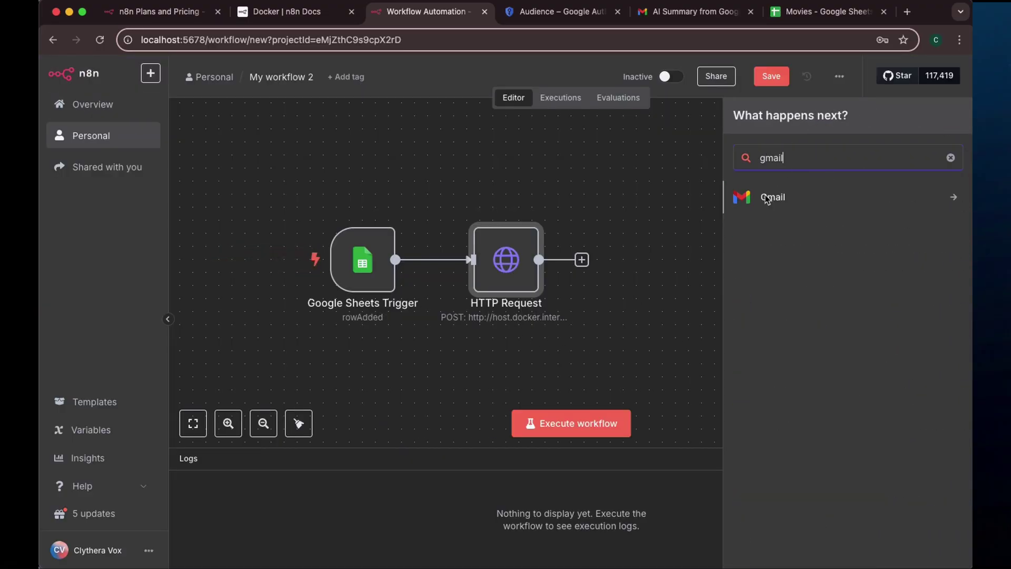
pyautogui.press('Return')
pyautogui.click(788, 438)
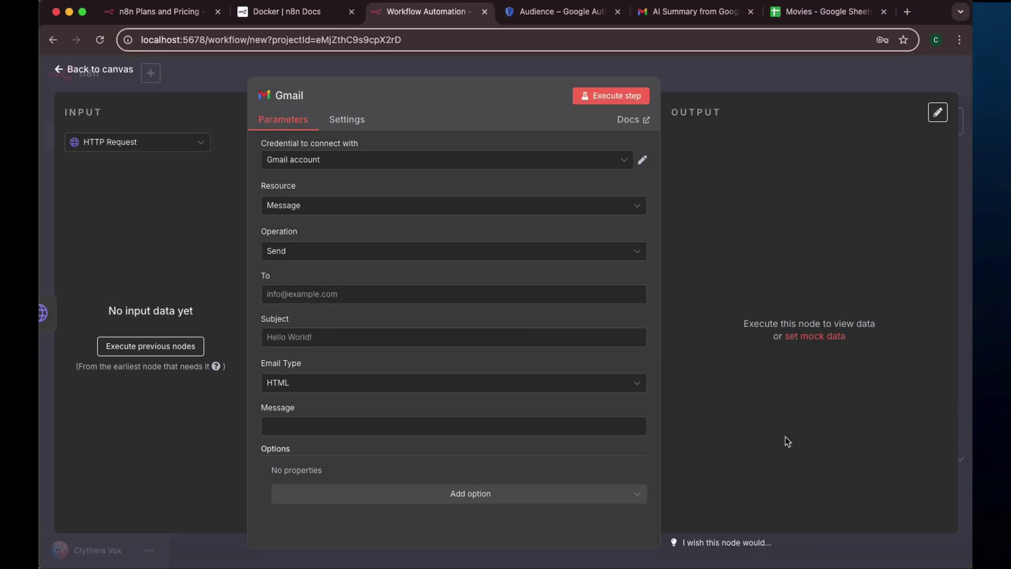
pyautogui.click(541, 161)
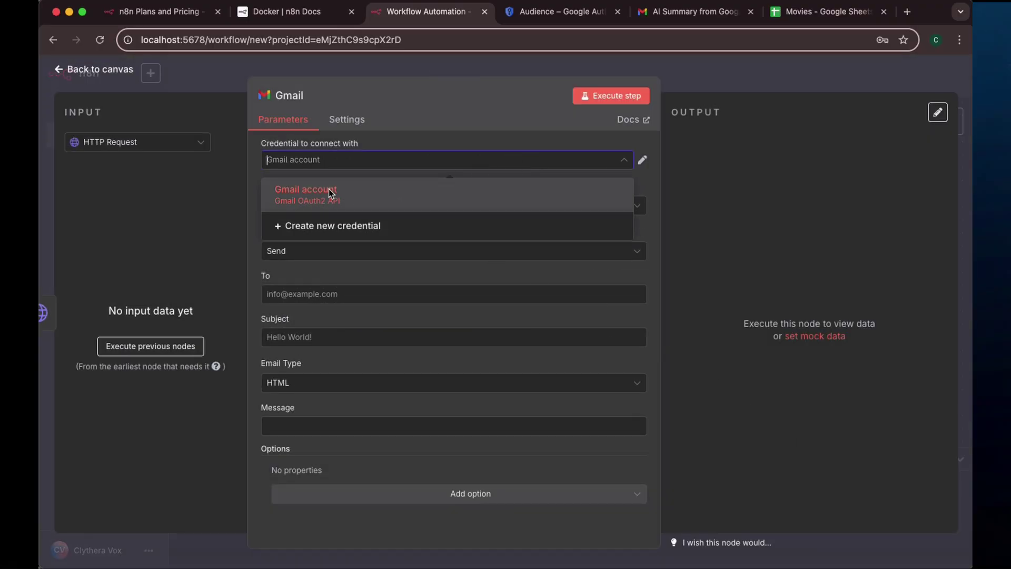
pyautogui.click(365, 227)
pyautogui.scroll(-2, 369, 309)
pyautogui.click(429, 371)
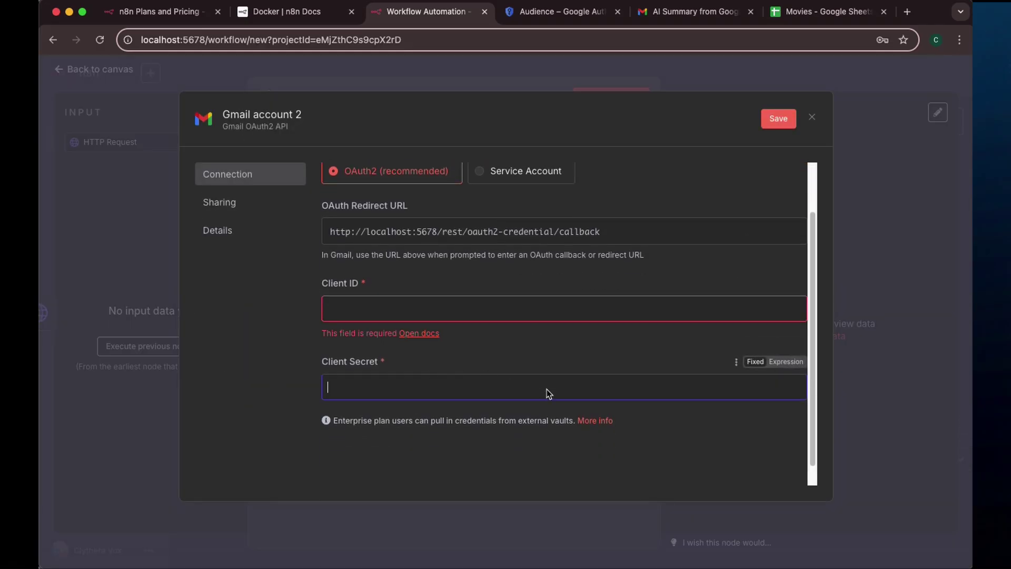
pyautogui.scroll(2, 608, 295)
pyautogui.click(813, 116)
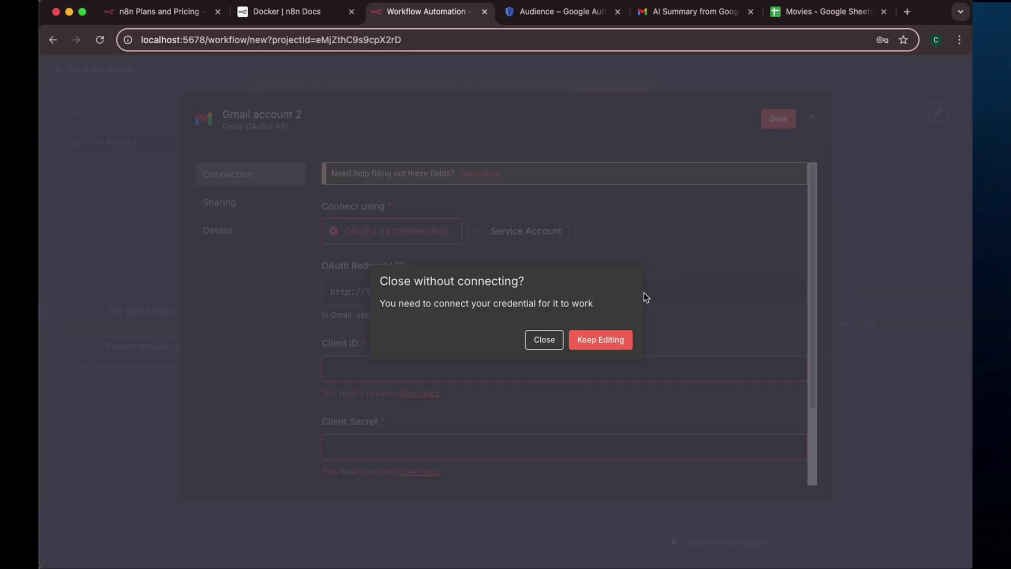
pyautogui.click(546, 341)
# Fill in the Gmail message with the recipient's email address, subject "AI Summary from Google Sheet" and message "Summary:{{ $json.response }}".
pyautogui.click(388, 294)
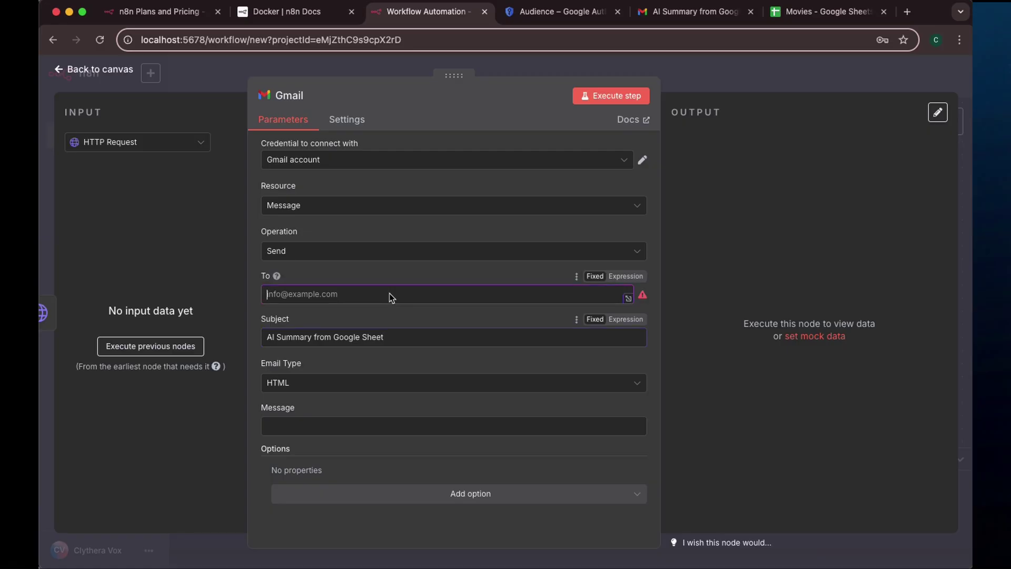
pyautogui.click(432, 426)
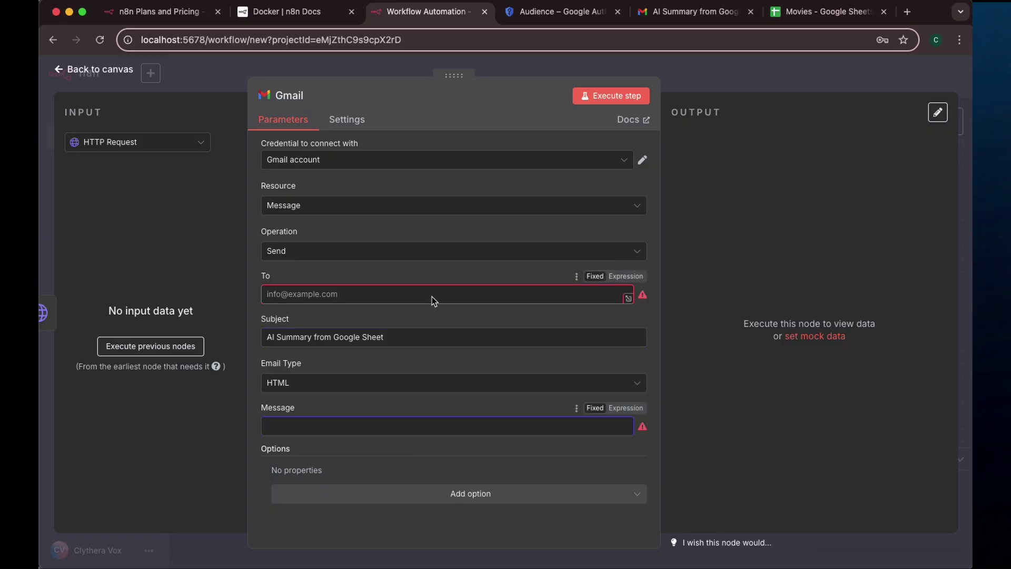
pyautogui.click(432, 296)
pyautogui.click(317, 428)
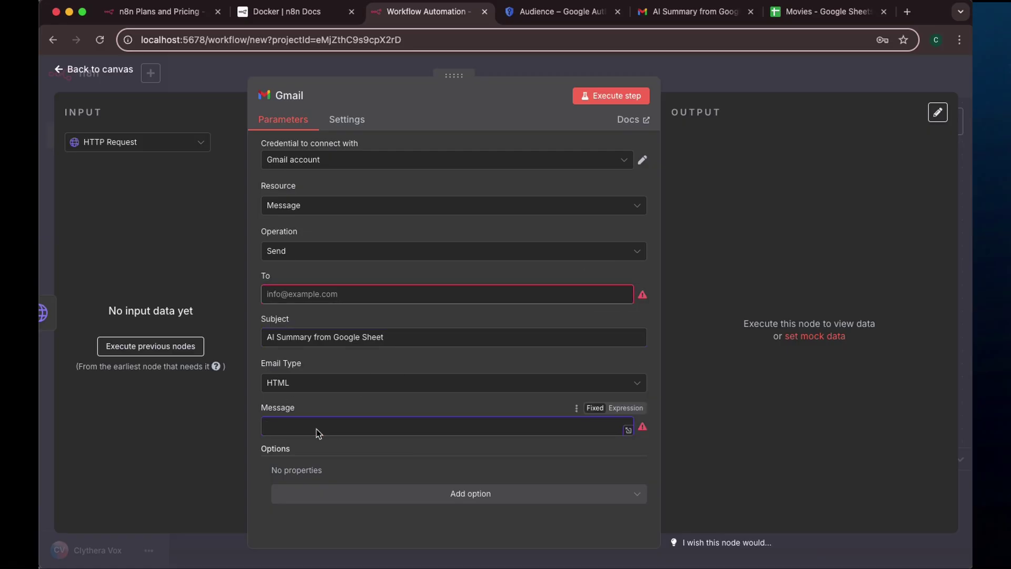
pyautogui.write('Summary:{{ $json.response }}')
pyautogui.click(465, 429)
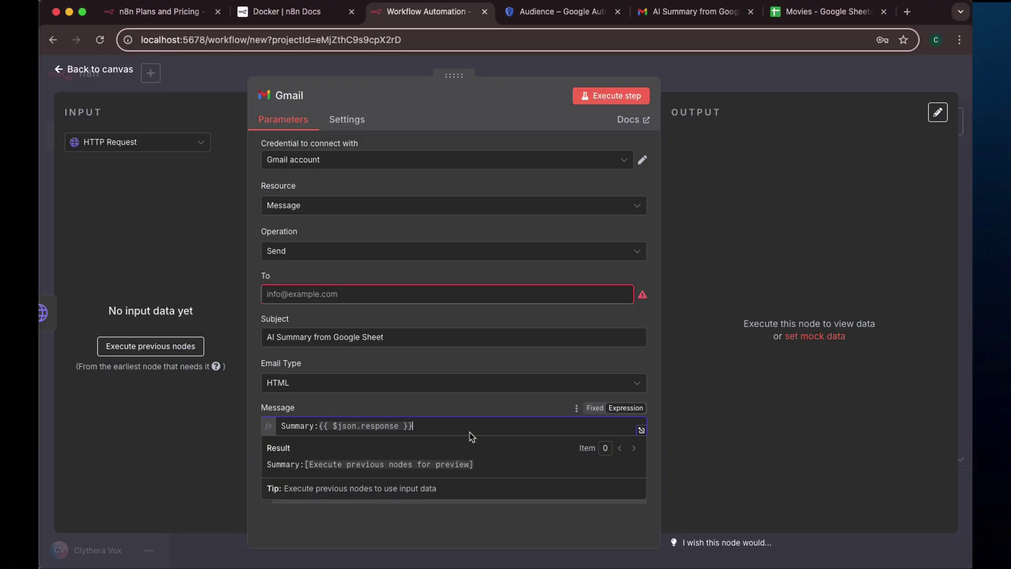
pyautogui.click(407, 297)
pyautogui.press('super+v')
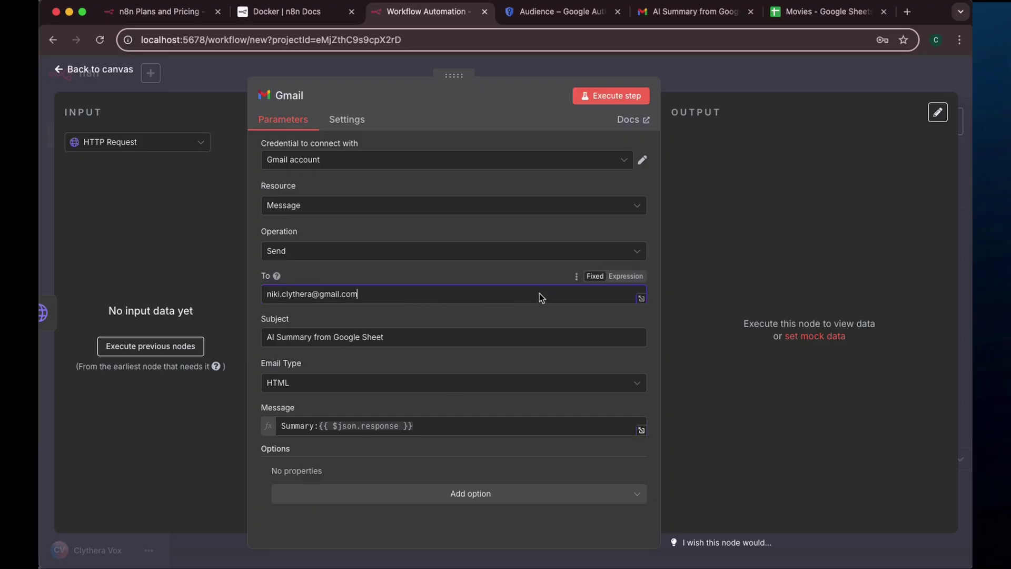
# Return to the canvas and activate the workflow, dismissing the activation notice.
pyautogui.click(87, 70)
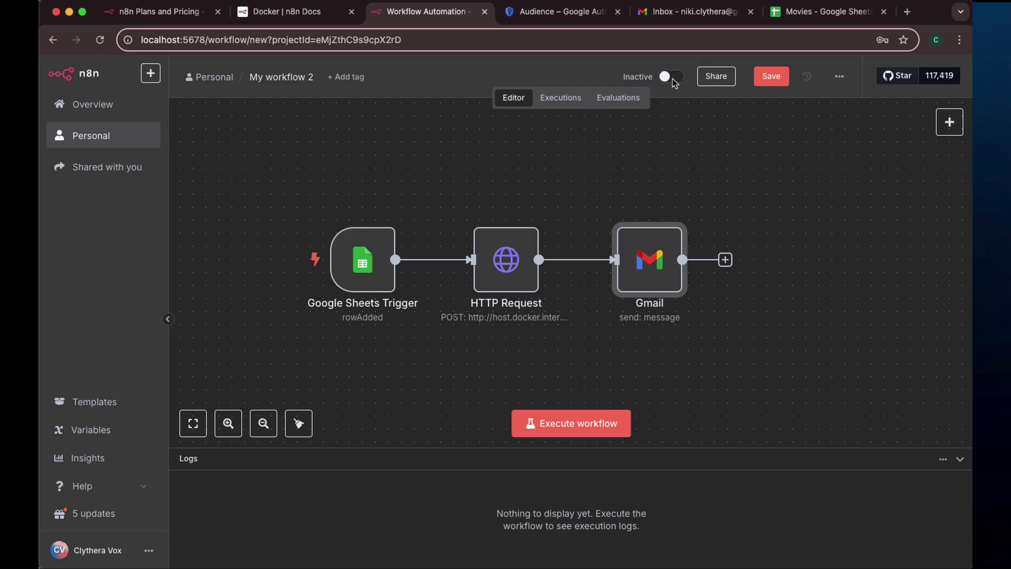
pyautogui.click(670, 77)
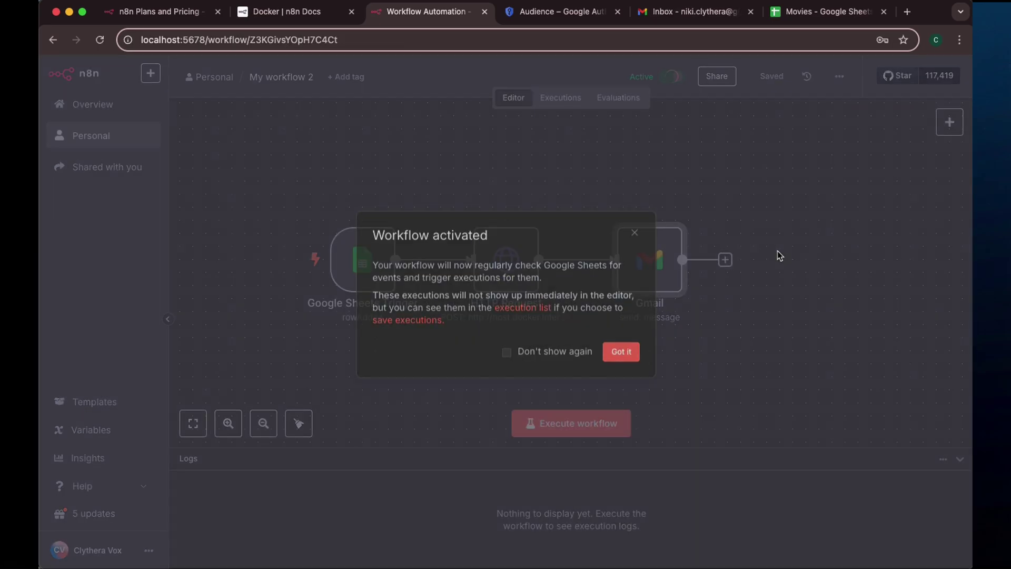
pyautogui.click(626, 356)
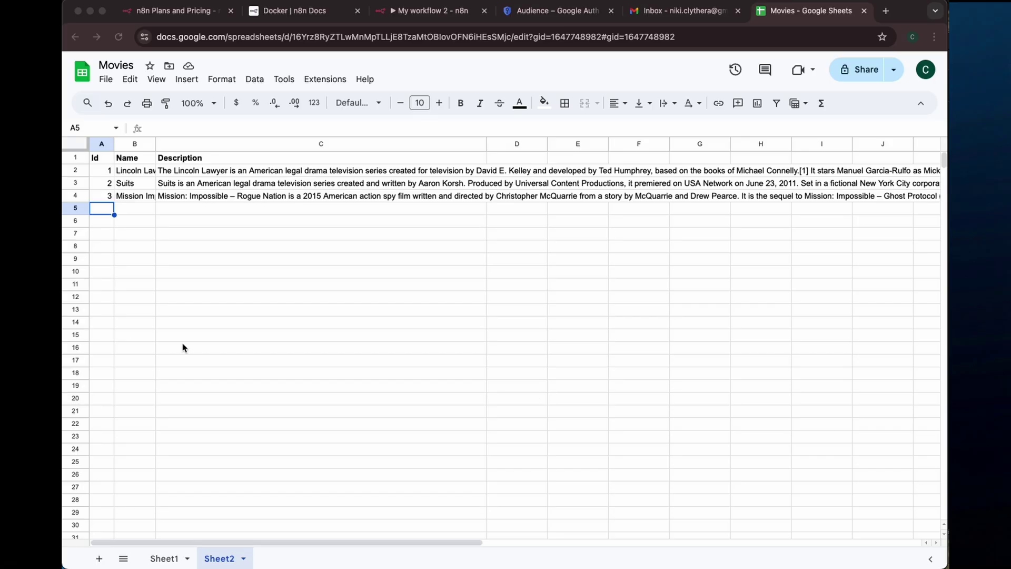
# Paste the Fallout row with Id 4 into A5:C5 of the Movies spreadsheet, and open the workflow's executions in n8n.
pyautogui.click(101, 211)
pyautogui.press('super+v')
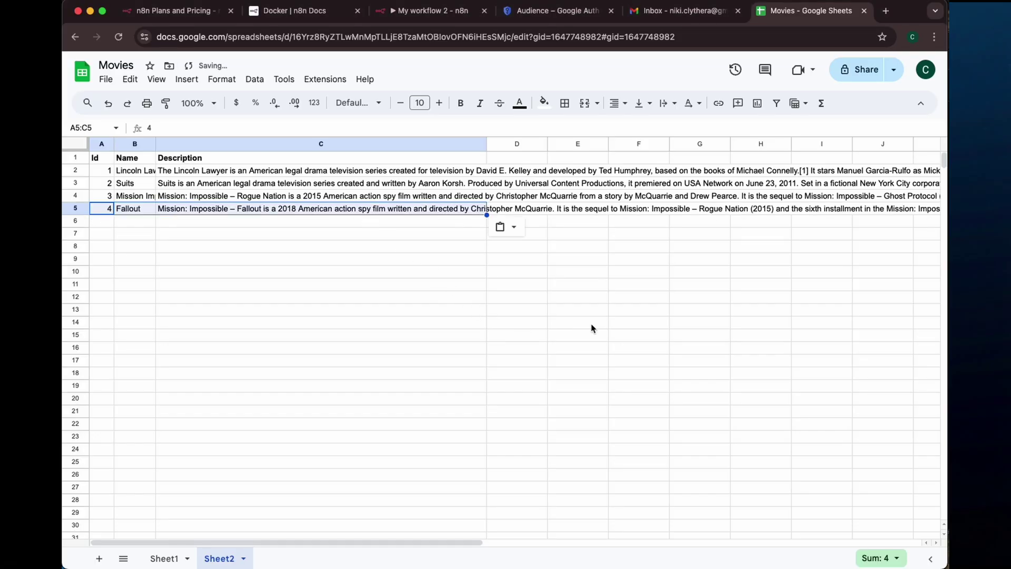
pyautogui.click(430, 21)
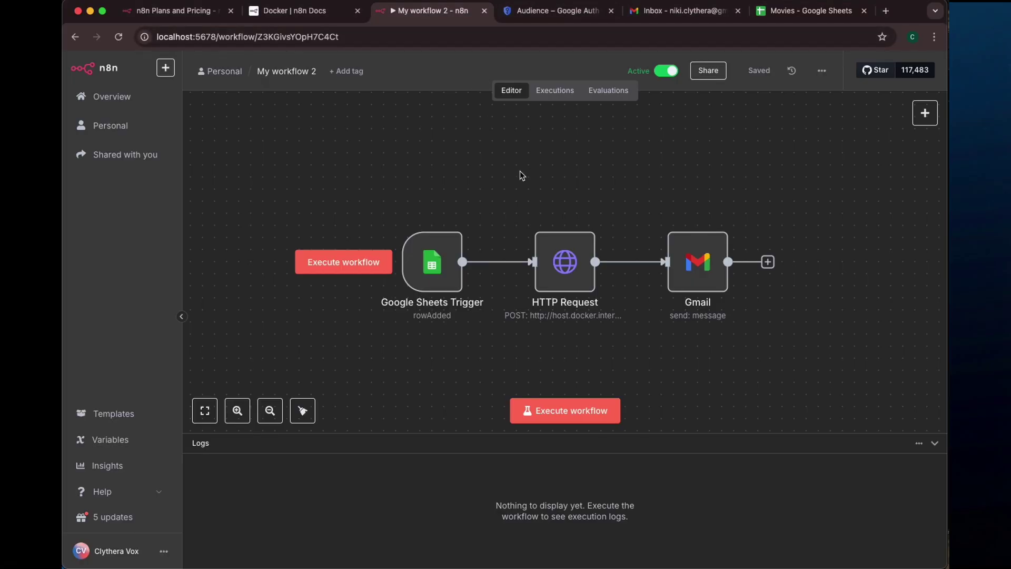
pyautogui.click(558, 96)
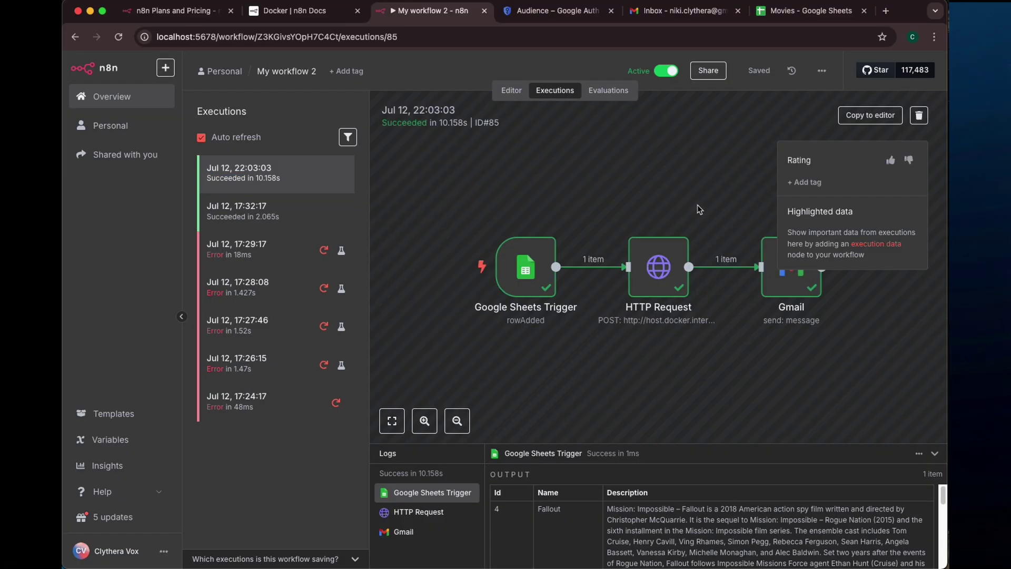
# Switch to Gmail, read the newest "AI Summary from Google Sheet" email and compare it with the Fallout row in the Movies spreadsheet.
pyautogui.click(674, 13)
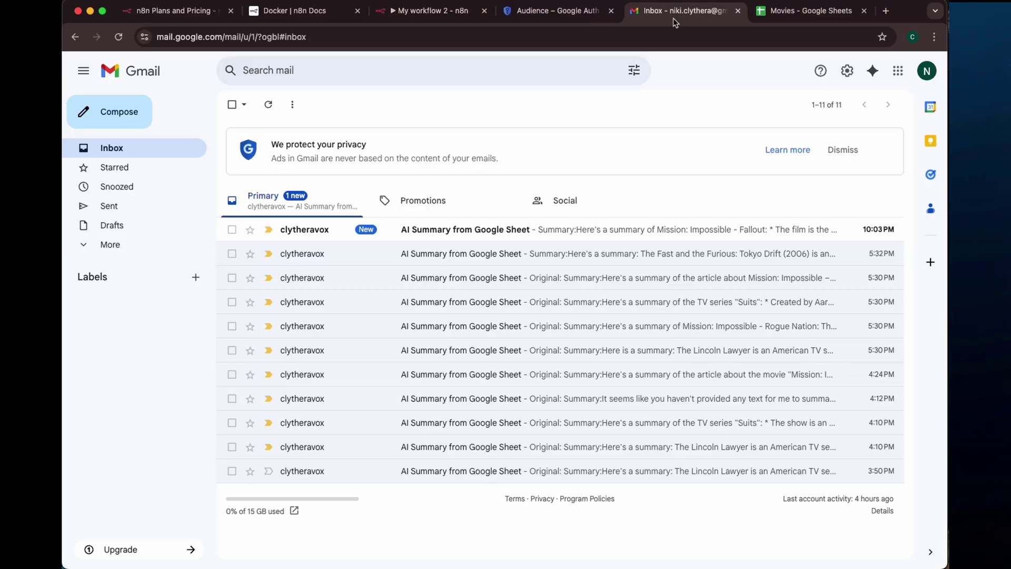
pyautogui.click(488, 233)
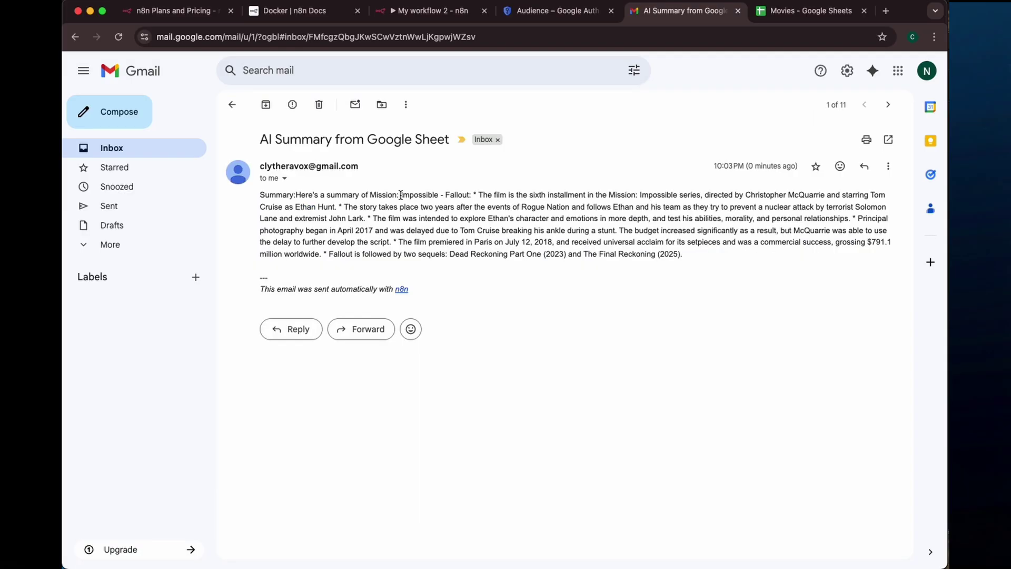
pyautogui.moveTo(400, 195); pyautogui.dragTo(545, 196)
pyautogui.click(805, 10)
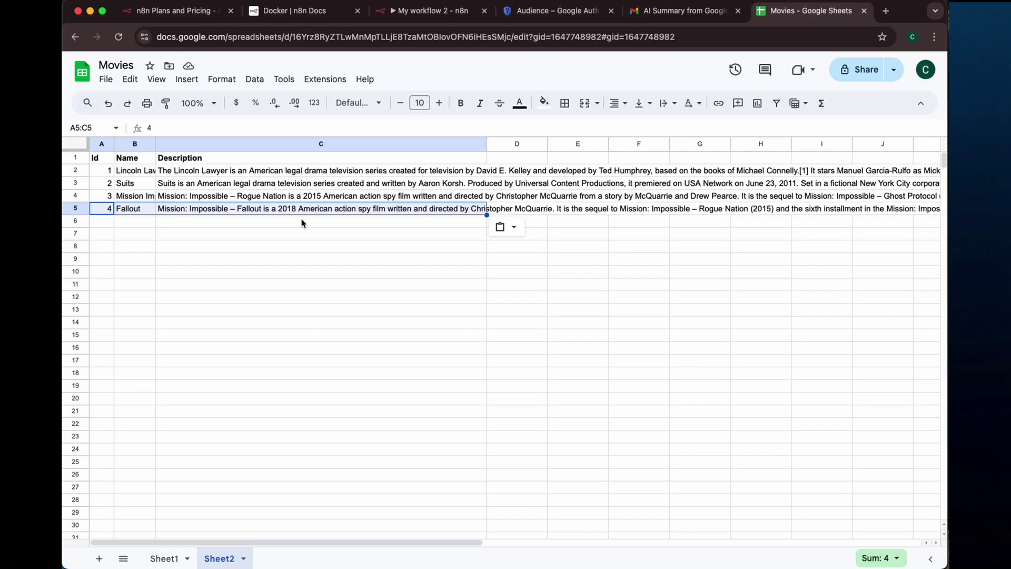
pyautogui.click(684, 11)
# Switch back to n8n and rename the workflow to "n8n workflow".
pyautogui.hotkey('ctrl', 'shift', 'Tab')
pyautogui.hotkey('ctrl', 'shift', 'Tab')
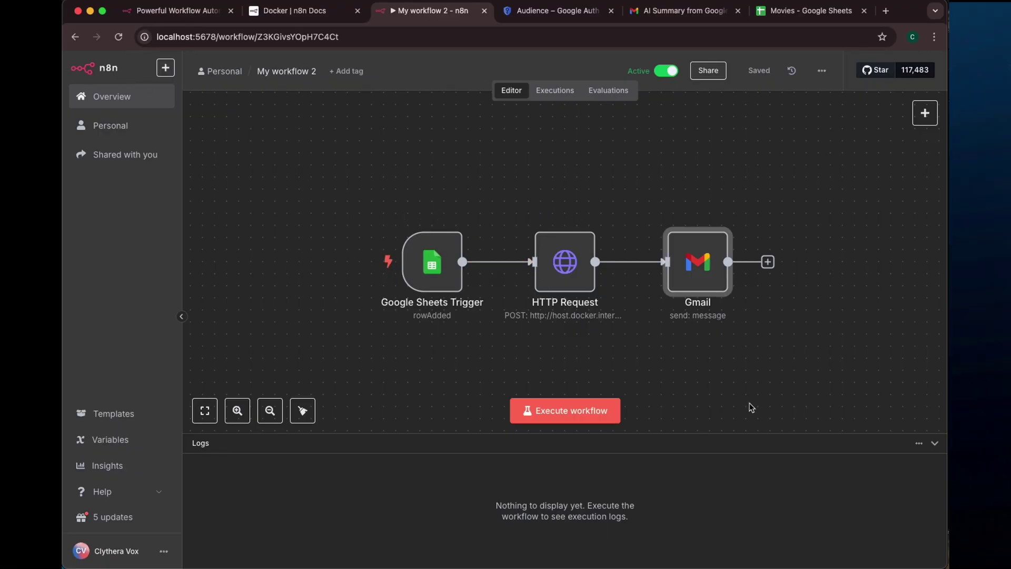
pyautogui.click(297, 72)
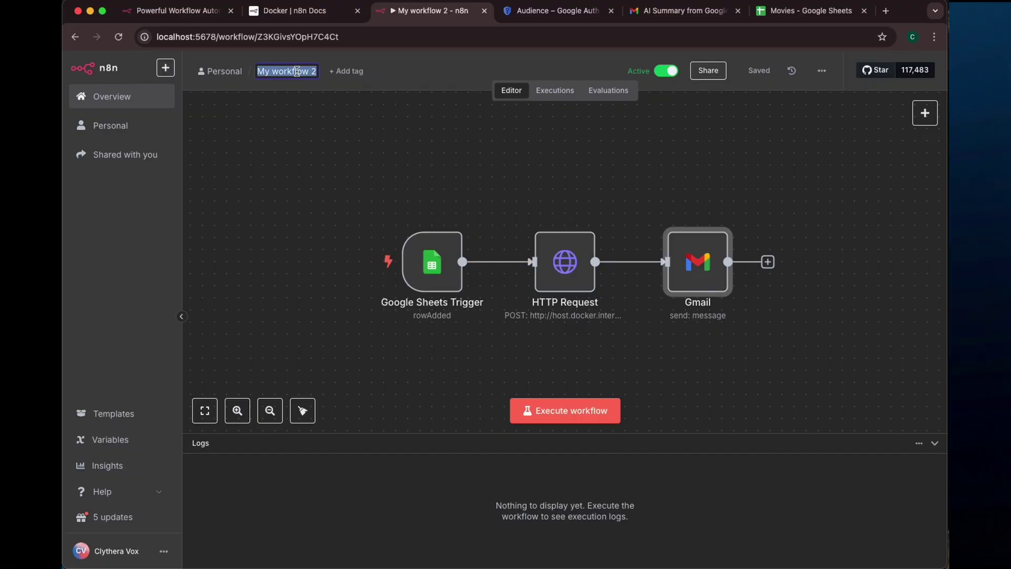
pyautogui.write('n')
pyautogui.write('8n-workflow')
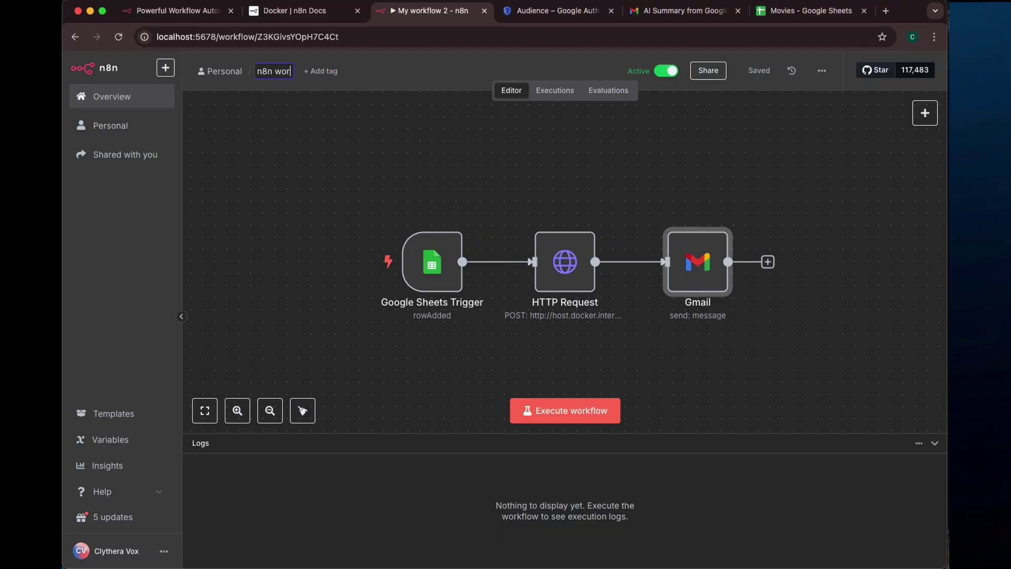
pyautogui.press('Escape')
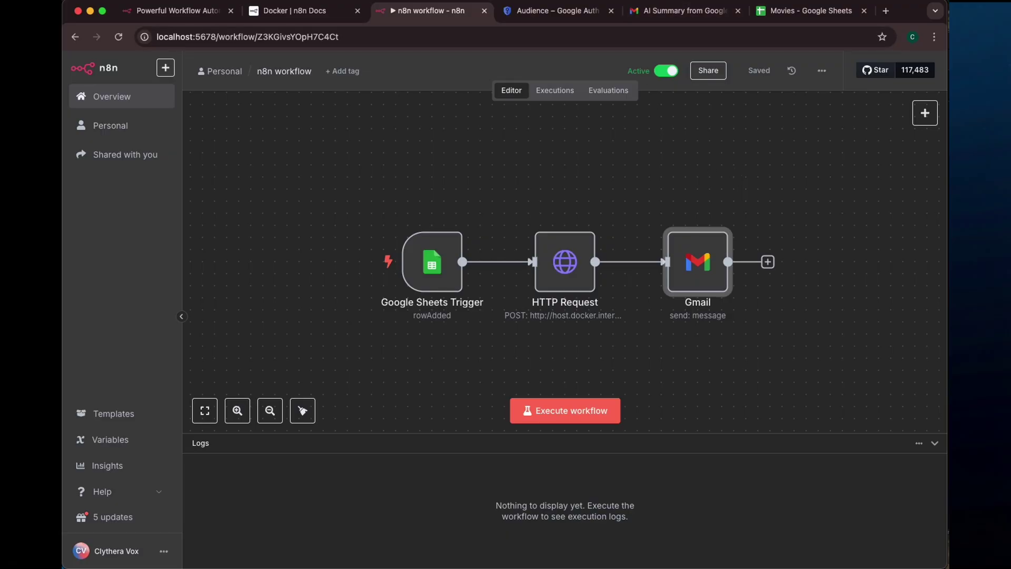
# Examine the latest execution's logs, enlarging them to read the outputs of the HTTP Request, Gmail and Google Sheets Trigger nodes.
pyautogui.click(555, 90)
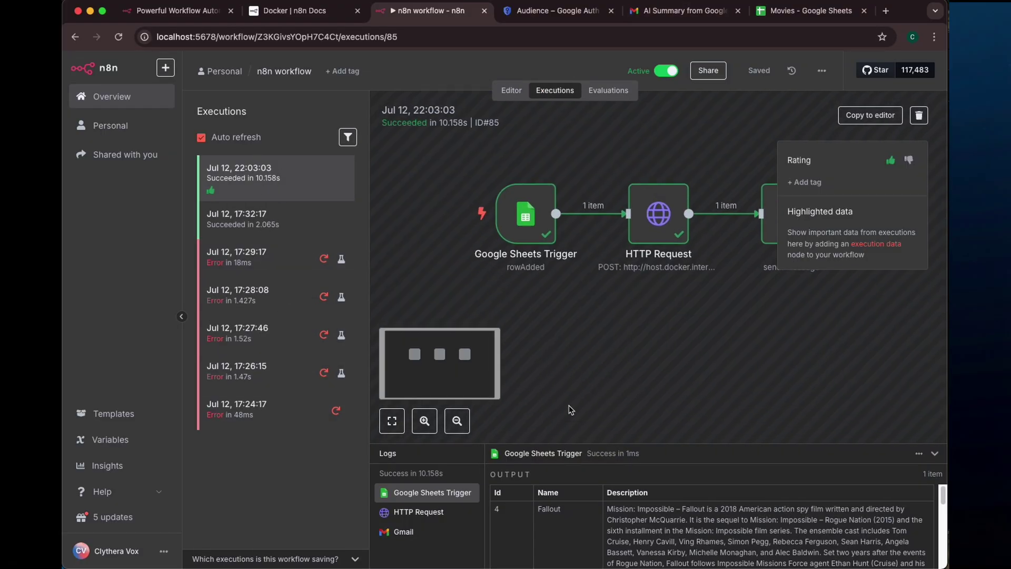
pyautogui.moveTo(432, 444); pyautogui.dragTo(432, 277)
pyautogui.click(392, 351)
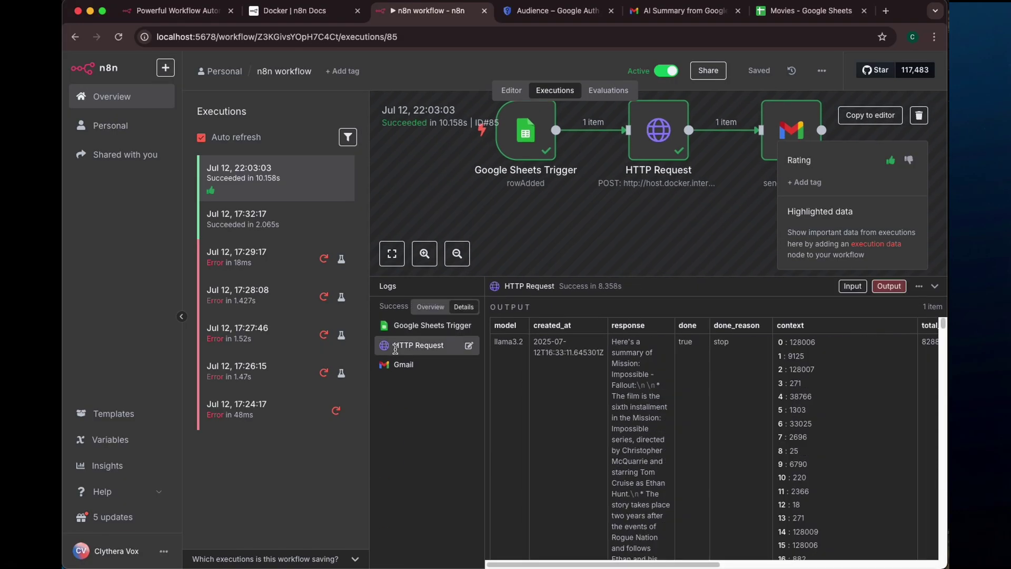
pyautogui.click(403, 366)
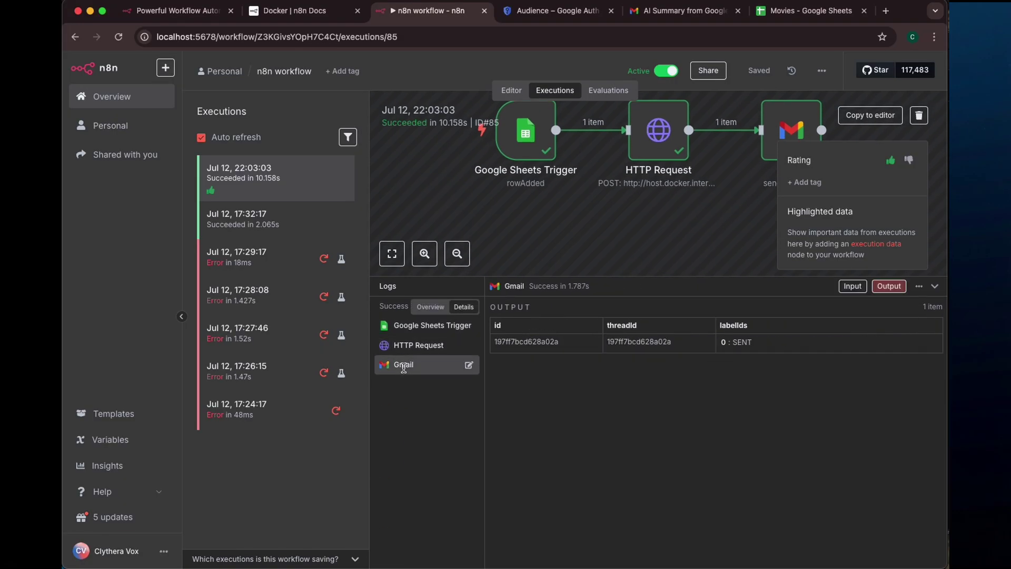
pyautogui.click(429, 326)
pyautogui.scroll(-5, 589, 408)
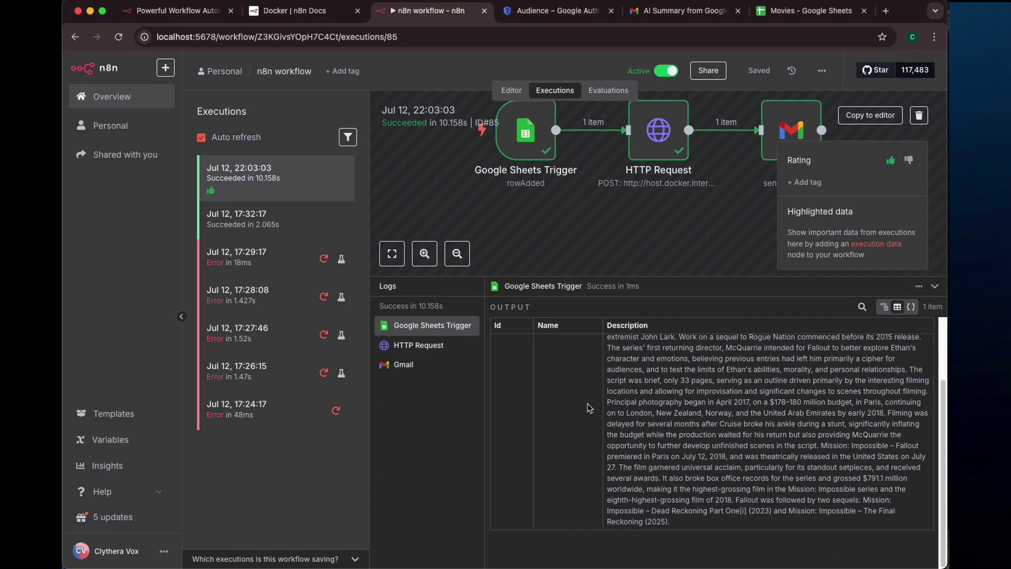
pyautogui.click(419, 345)
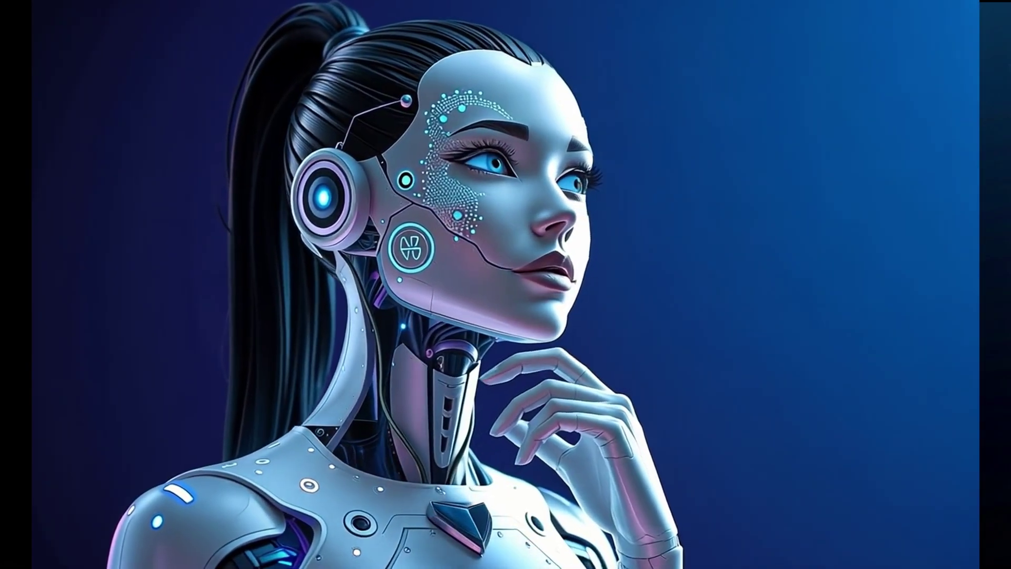